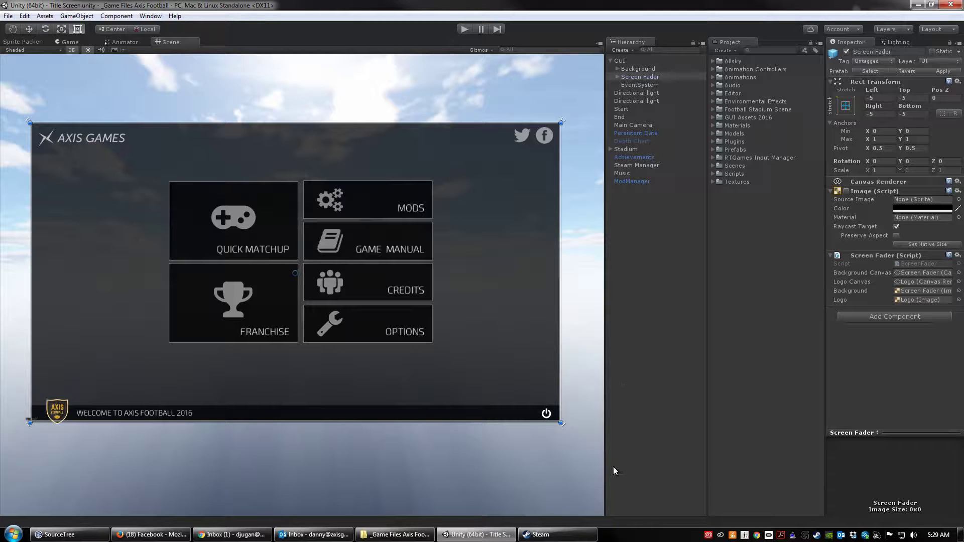
Switch to Steam and browse the local files of Axis Football 2016 from its properties.
left_click(541, 534)
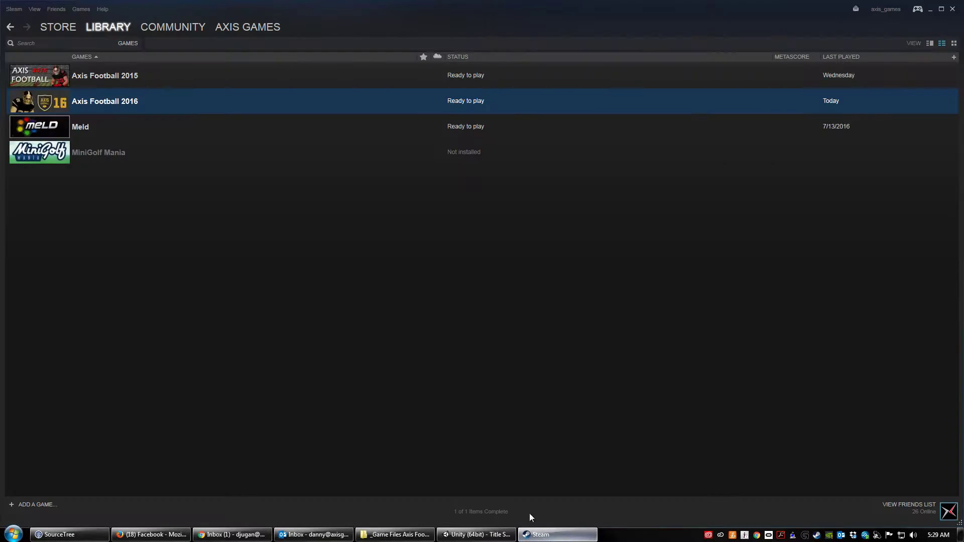
right_click(92, 103)
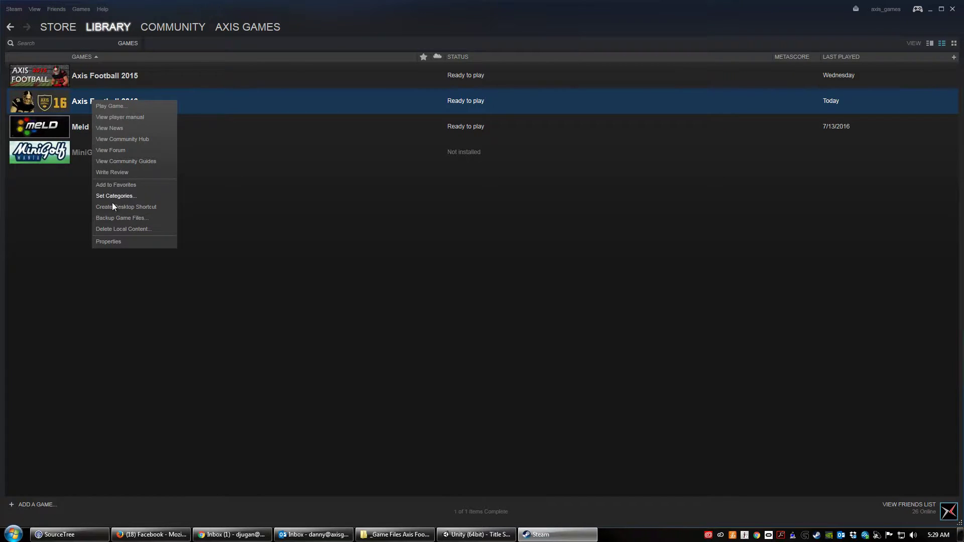
left_click(115, 241)
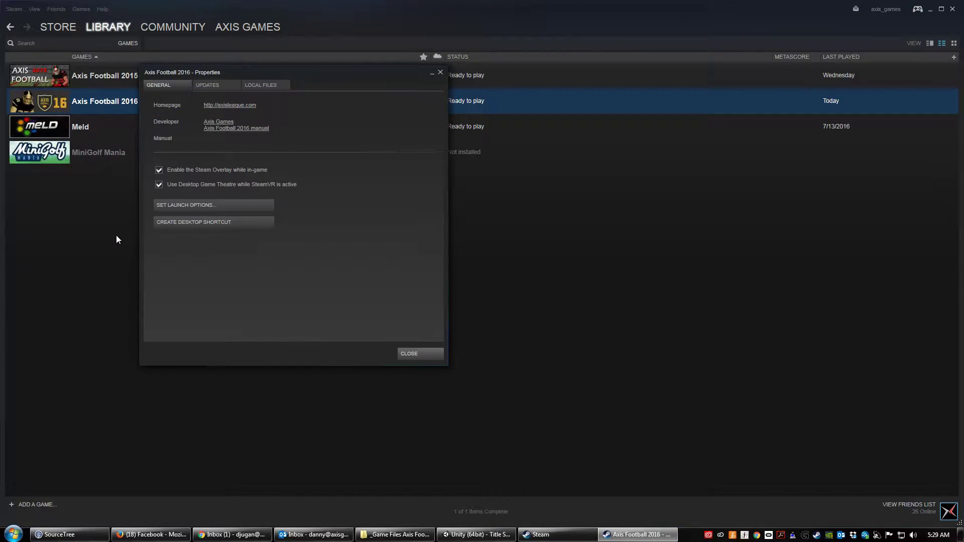
left_click(258, 85)
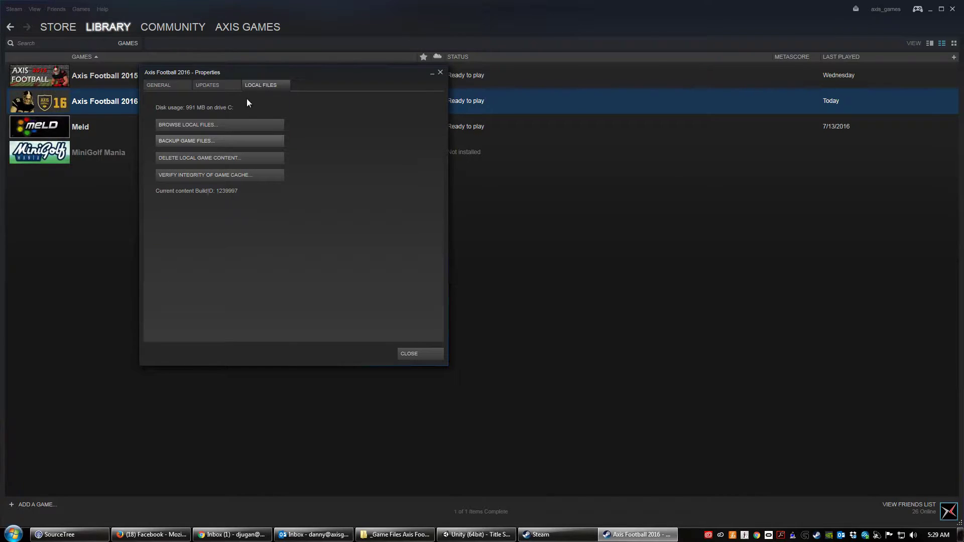
left_click(205, 126)
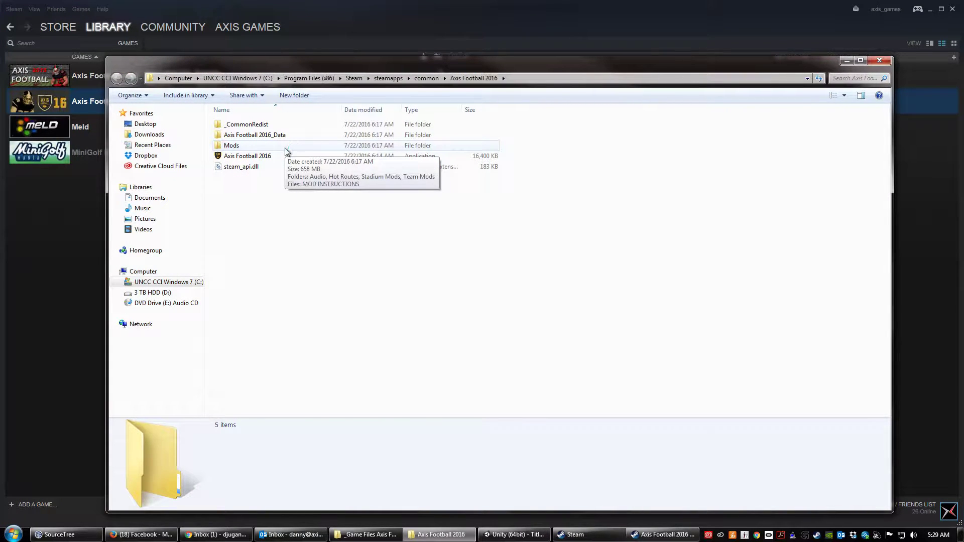
Open the Team Mods folder inside the game's Mods folder.
left_click(236, 147)
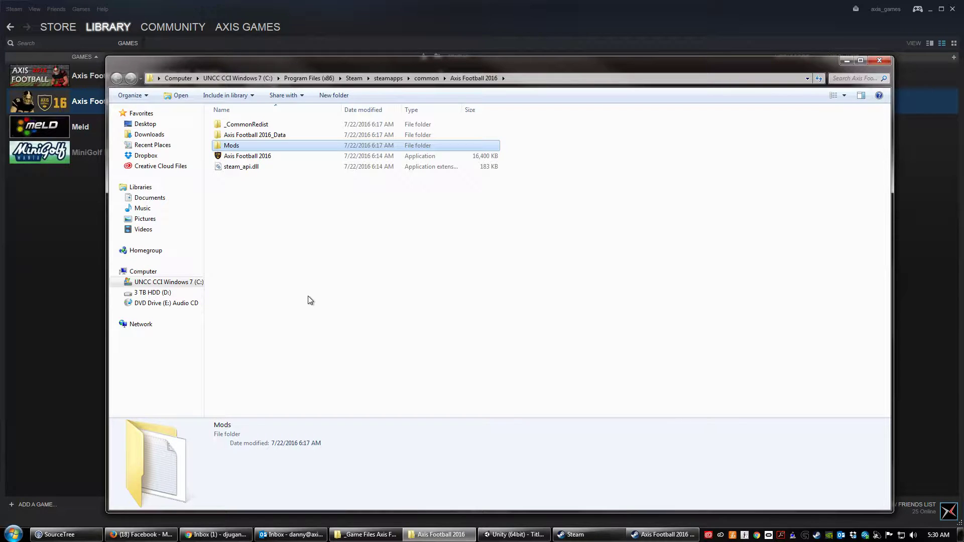
left_click(264, 241)
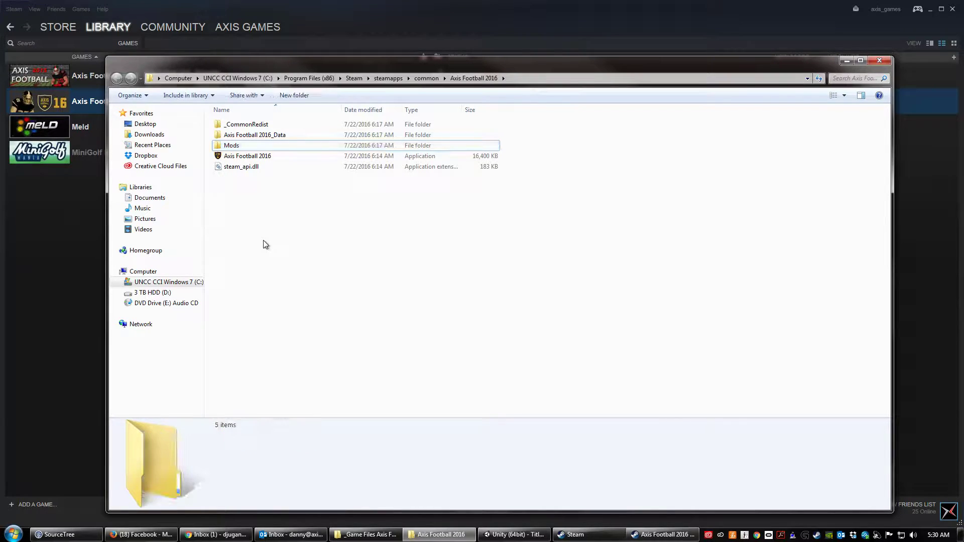
double_click(235, 146)
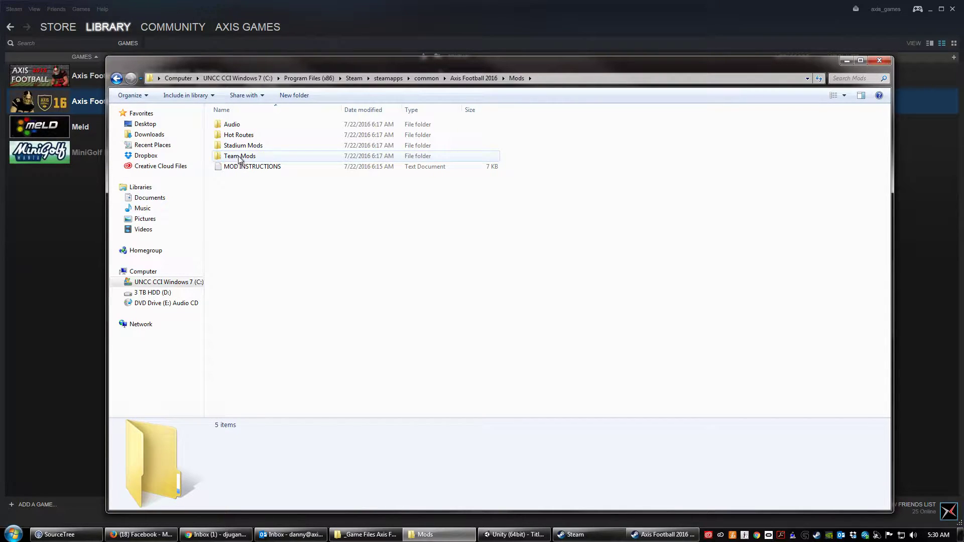
double_click(239, 157)
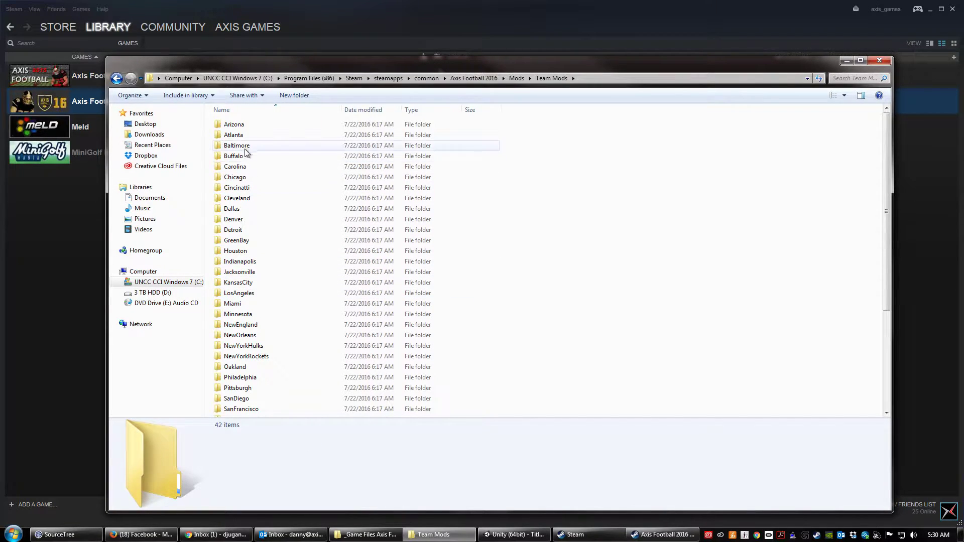
Open the _All Team Rosters workbook from the Team Mods folder in Excel and dismiss the Office activation notice.
scroll(242, 304, "down", 5)
scroll(249, 281, "up", 4)
scroll(248, 278, "down", 4)
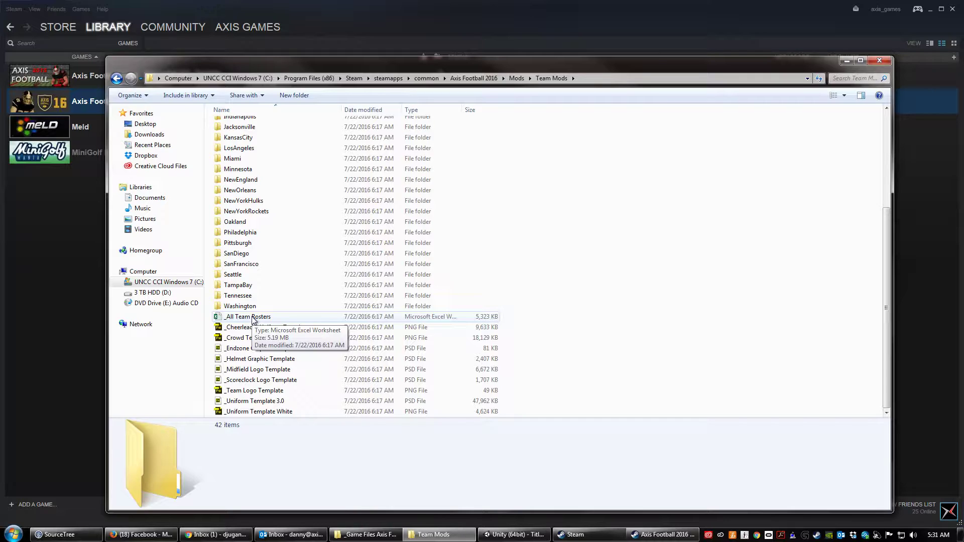
double_click(253, 318)
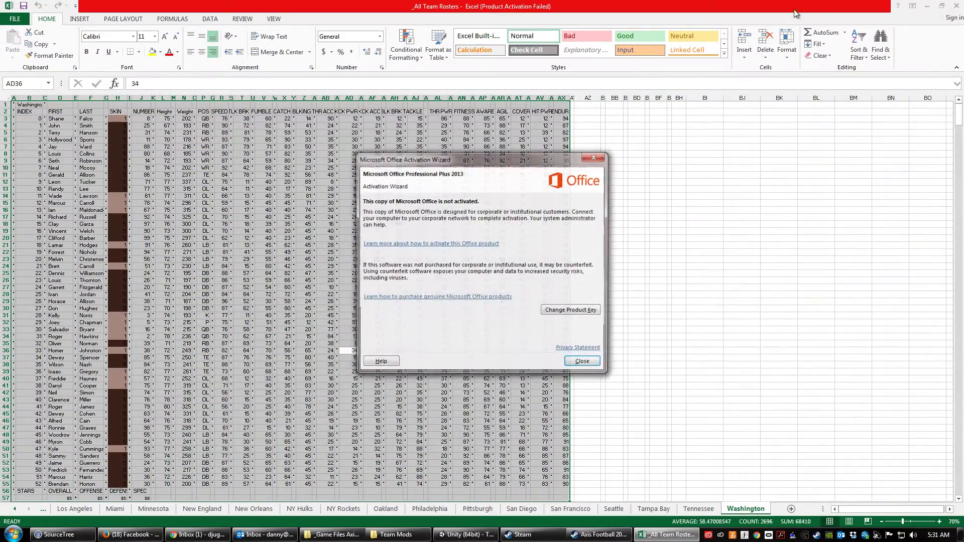
left_click(584, 363)
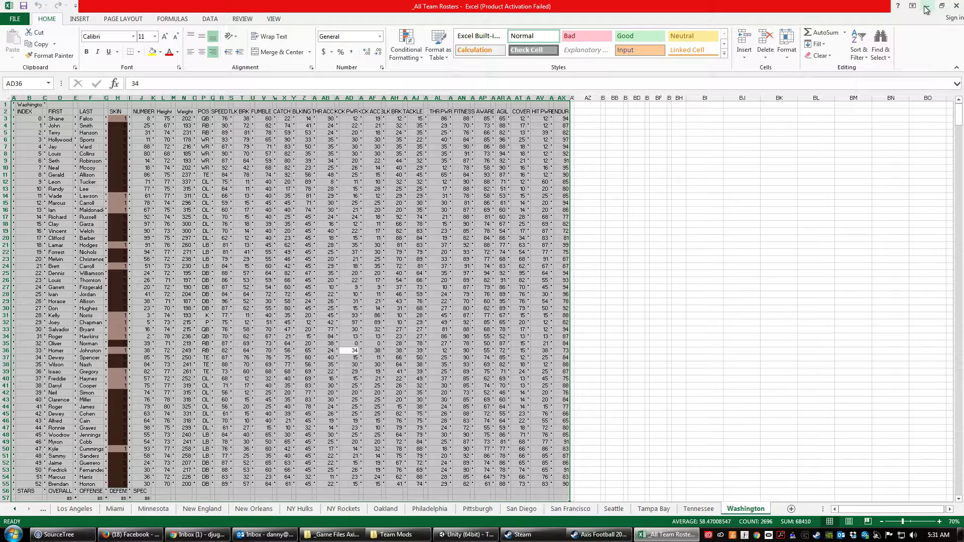
Minimize the workbook and look through the Arizona team folder, picking out its roster text file.
left_click(927, 9)
left_click(392, 189)
scroll(270, 276, "up", 5)
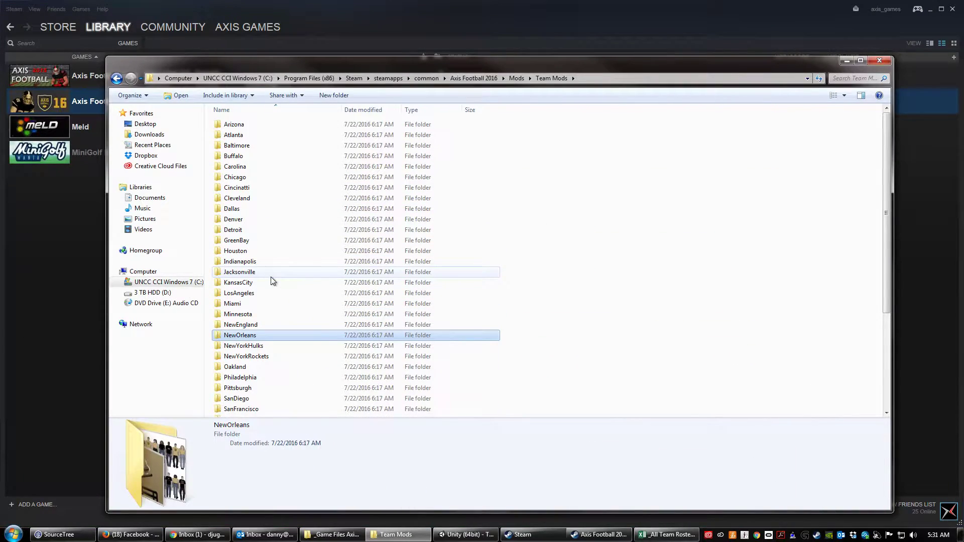
double_click(261, 126)
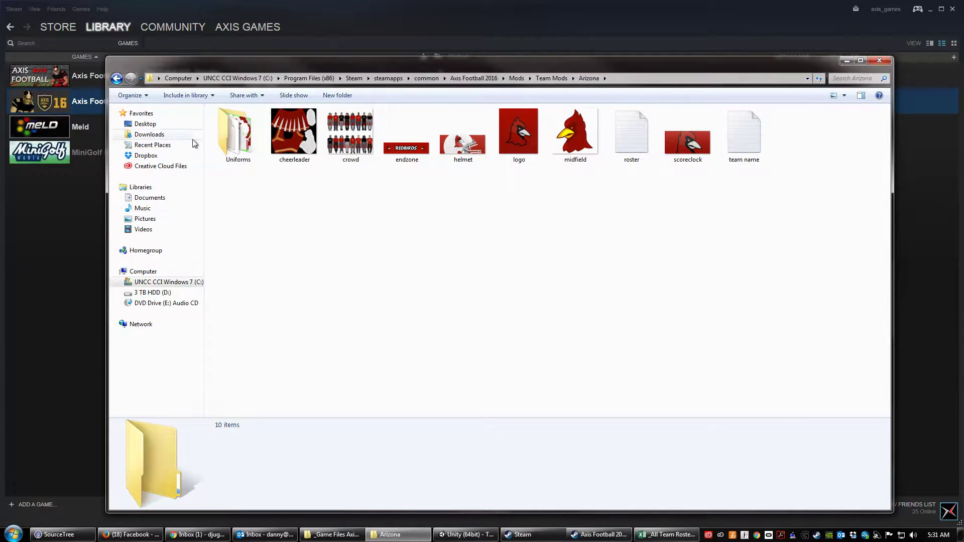
left_click_drag(230, 198, 758, 228)
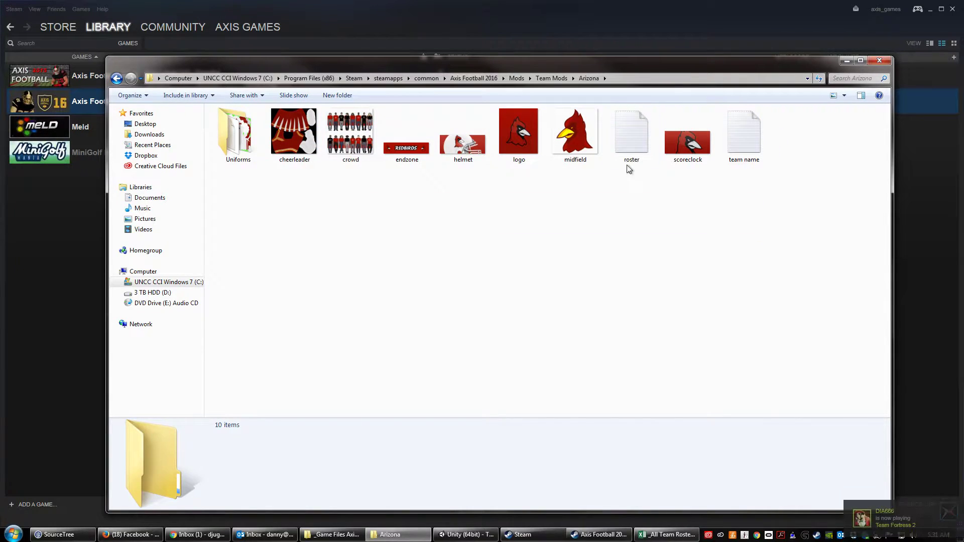
left_click(632, 131)
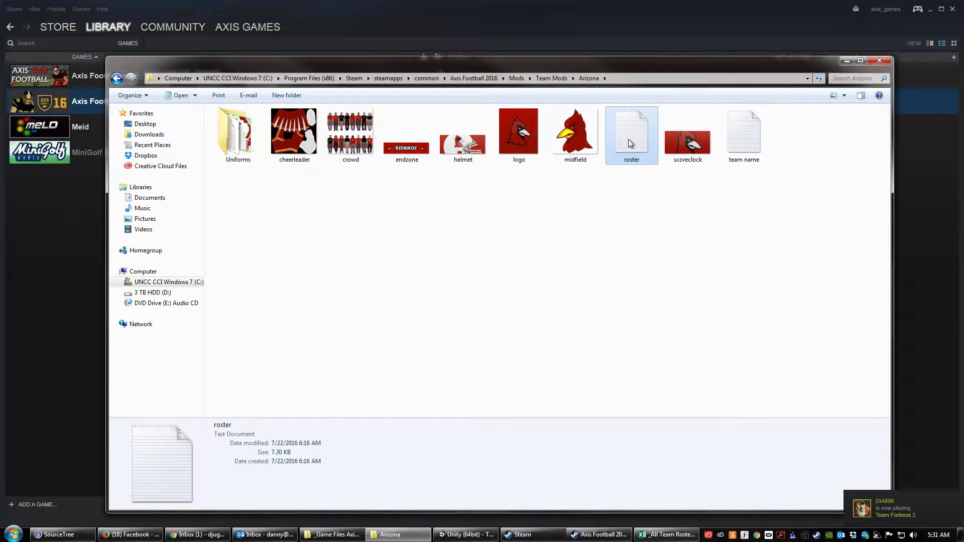
Check the Atlanta and Baltimore team folders for their roster files and return to the Team Mods folder.
key("BackSpace")
key("Down")
key("Return")
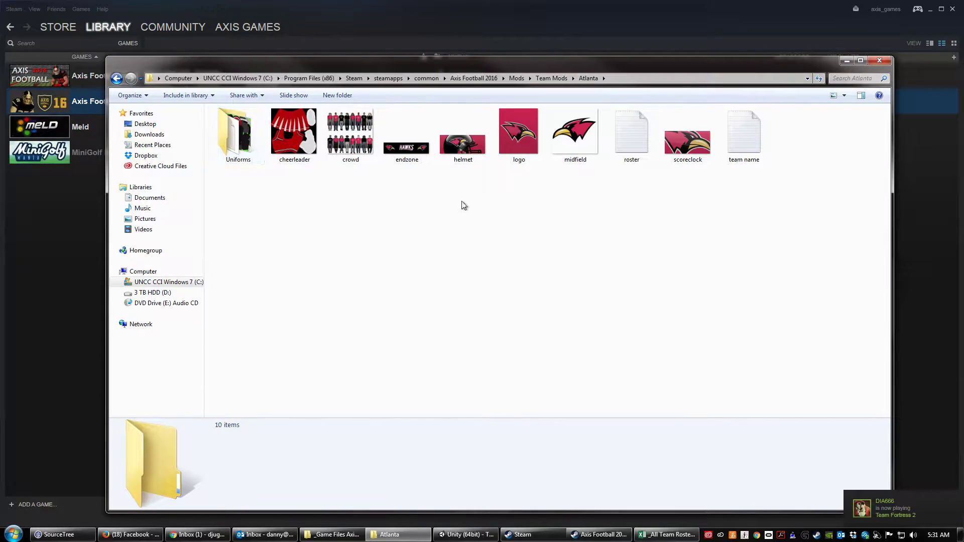
key("r")
key("BackSpace")
key("Down")
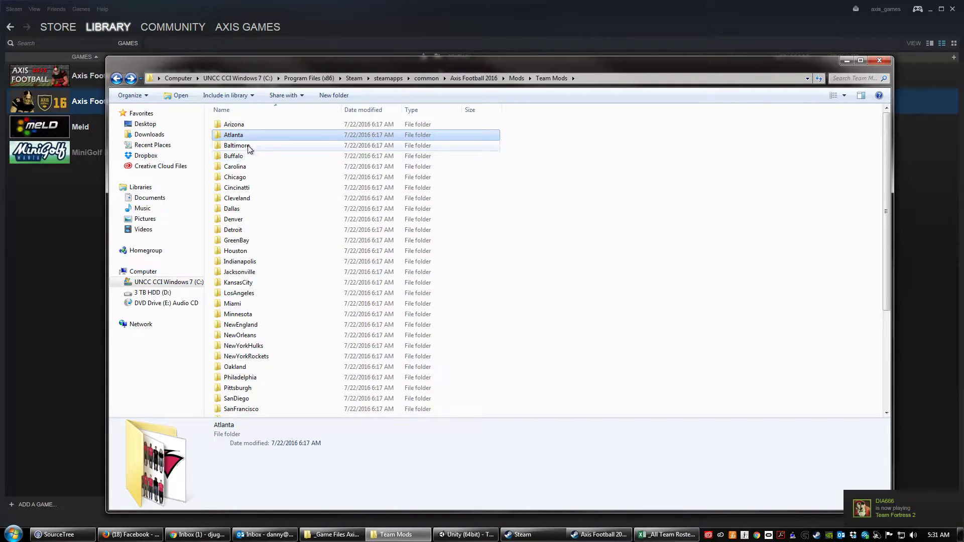
key("Return")
left_click(629, 134)
key("BackSpace")
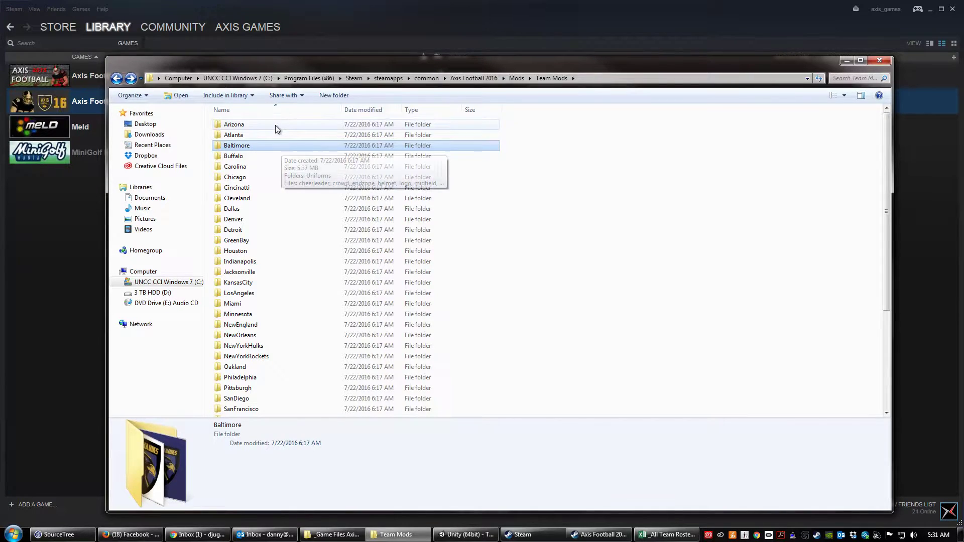
Switch back to the _All Team Rosters workbook, clear the cell selection and bring the first team sheets into view.
left_click(667, 534)
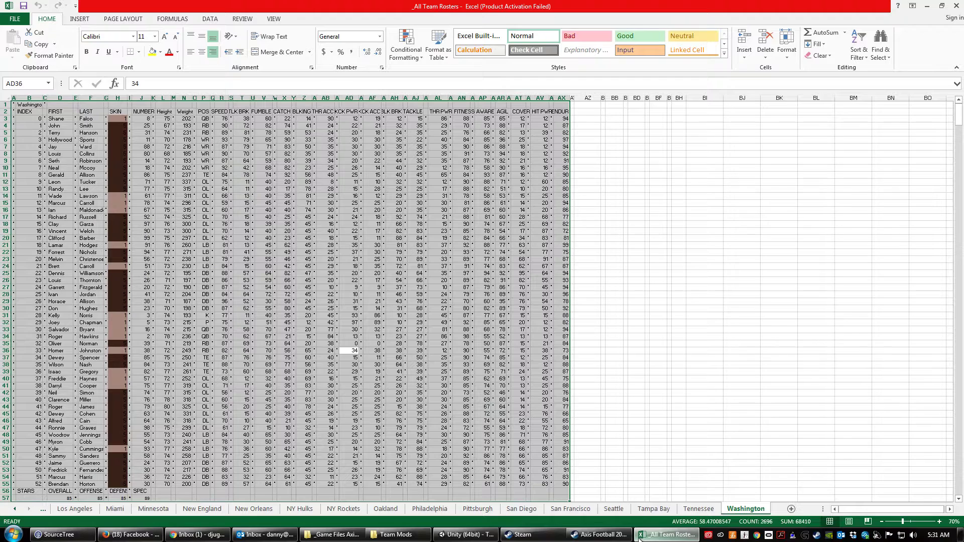
left_click(613, 281)
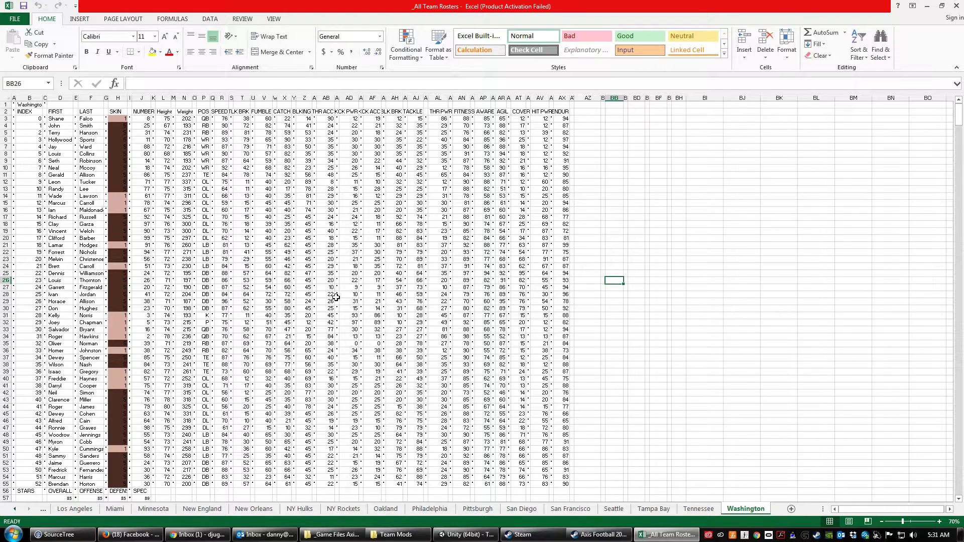
left_click(15, 509)
left_click(15, 509)
left_click(15, 509)
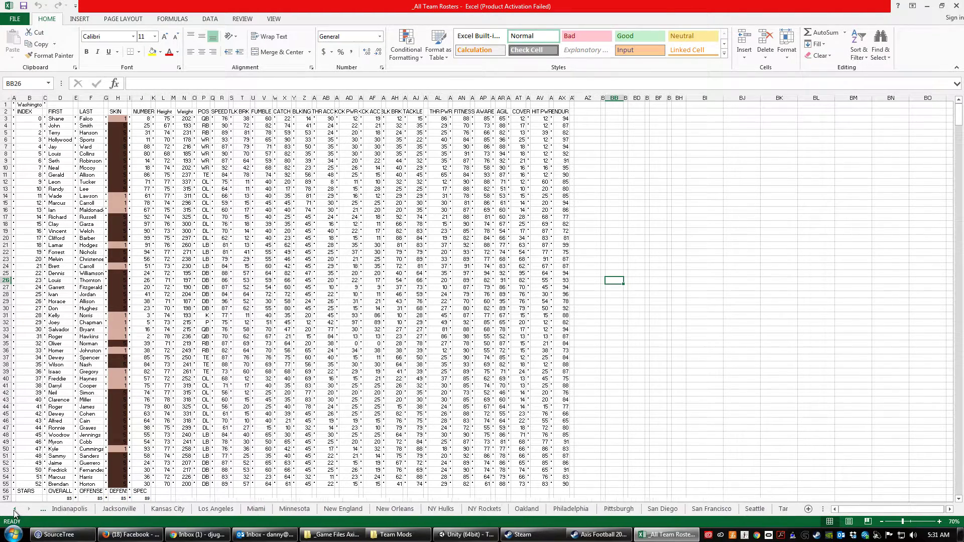
left_click(15, 510)
left_click(15, 509)
left_click(15, 510)
left_click(15, 510)
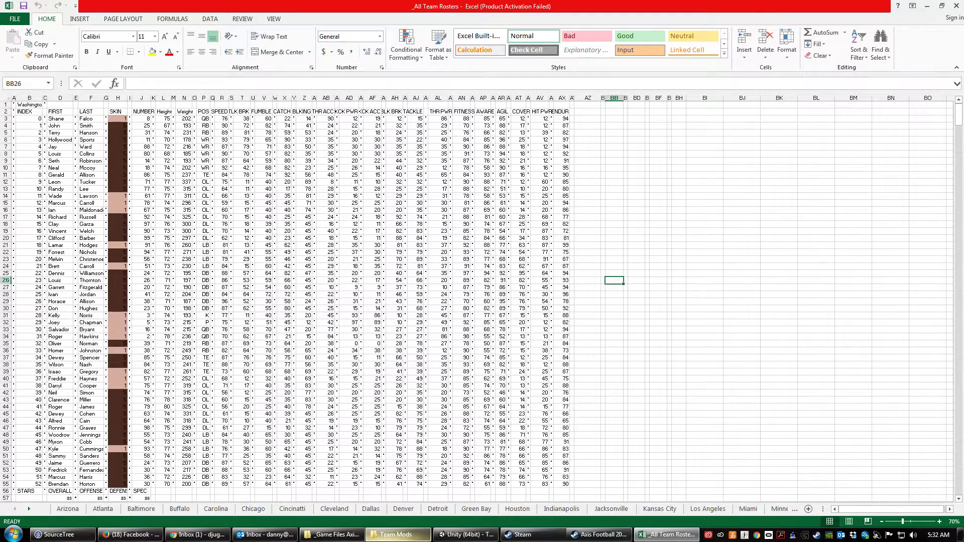
View the roster text file from the Arizona team folder in Notepad and close it.
left_click(396, 535)
double_click(247, 126)
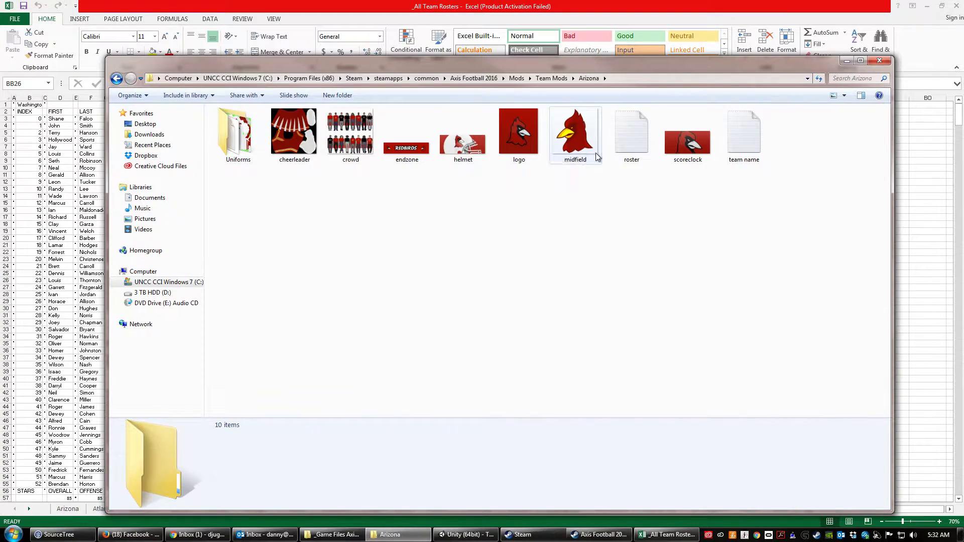
left_click(618, 137)
double_click(619, 137)
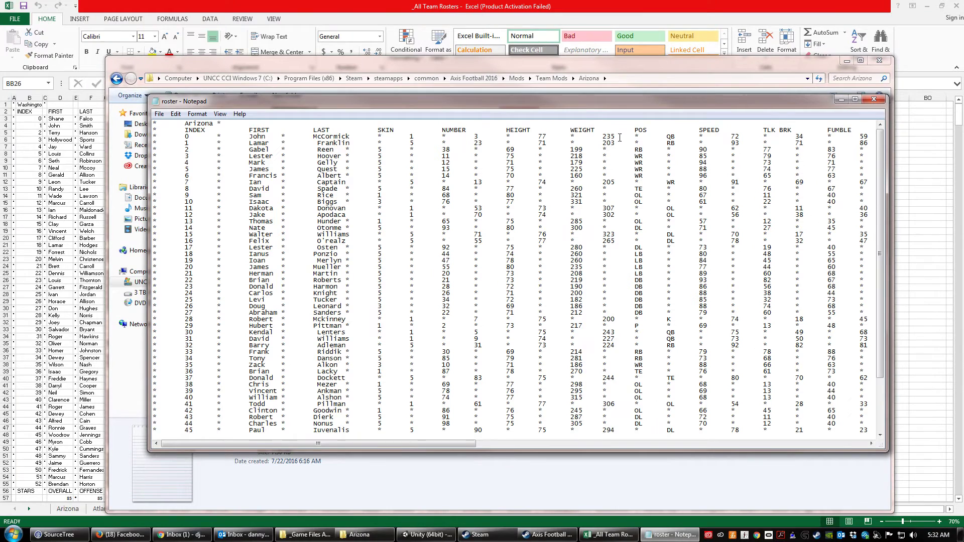
left_click(874, 100)
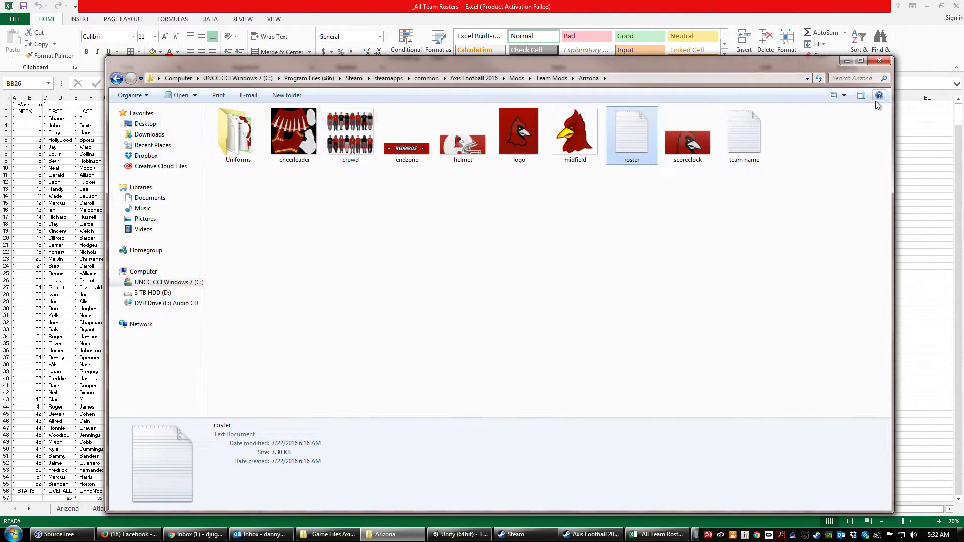
Return to the _All Team Rosters workbook, display the Arizona sheet and clear its selection.
left_click(455, 5)
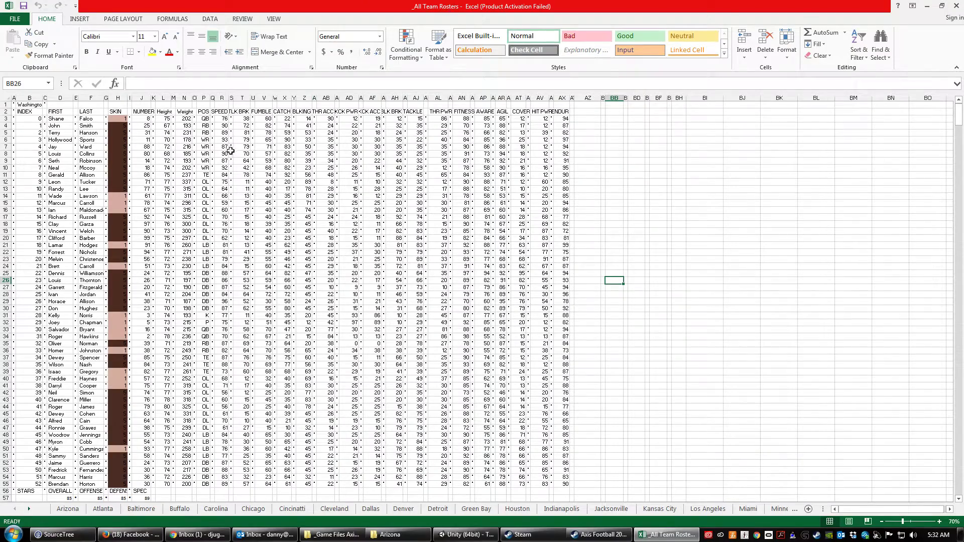
left_click(68, 508)
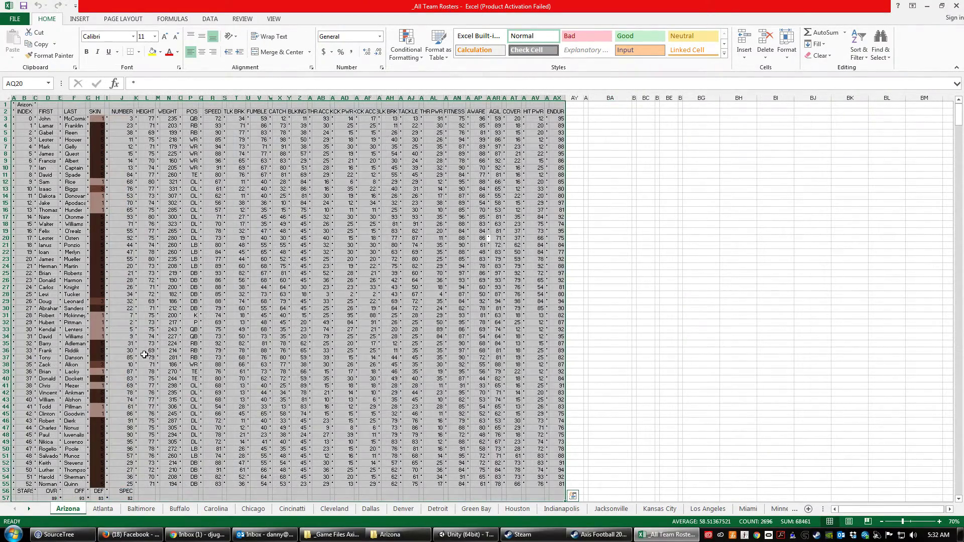
left_click(616, 195)
scroll(104, 194, "down", 2)
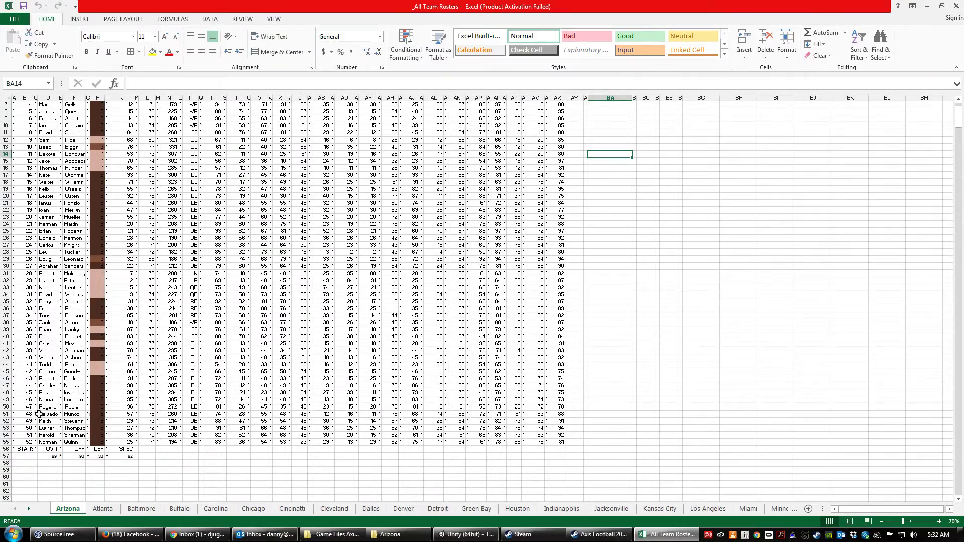
Examine the Arizona roster layout by highlighting the player indexes, the block A1:AX55 and player rows 3 to 55, and clear the selection.
left_click_drag(27, 442, 28, 119)
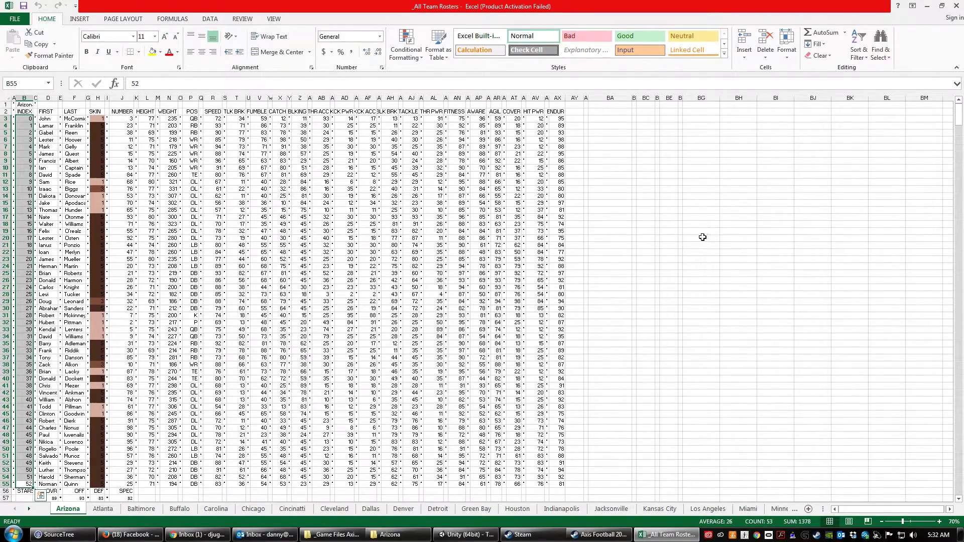
left_click(686, 227)
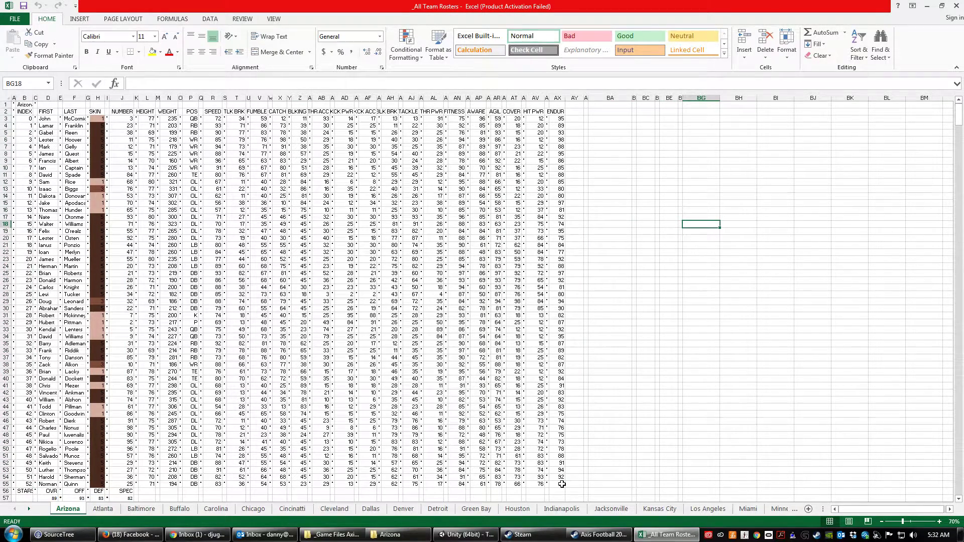
left_click_drag(562, 484, 14, 103)
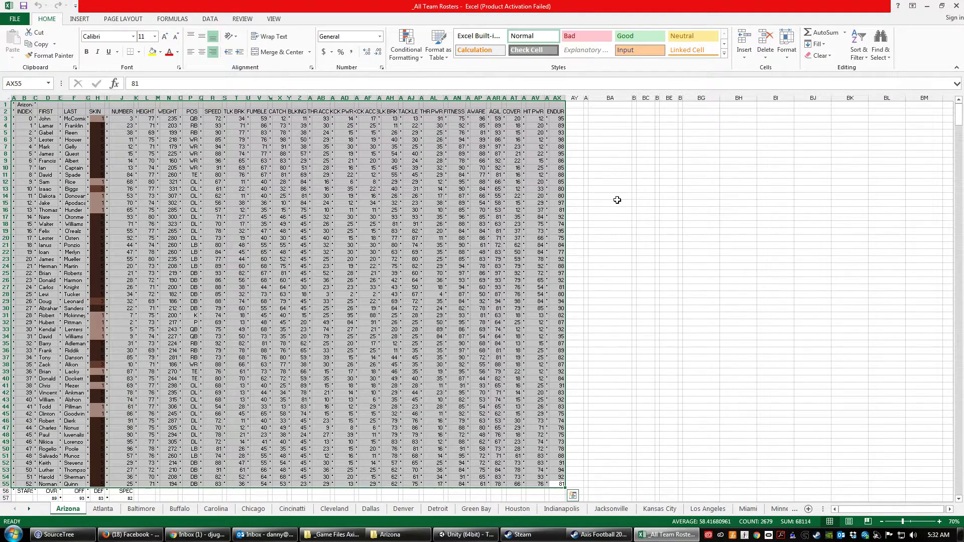
left_click(605, 142)
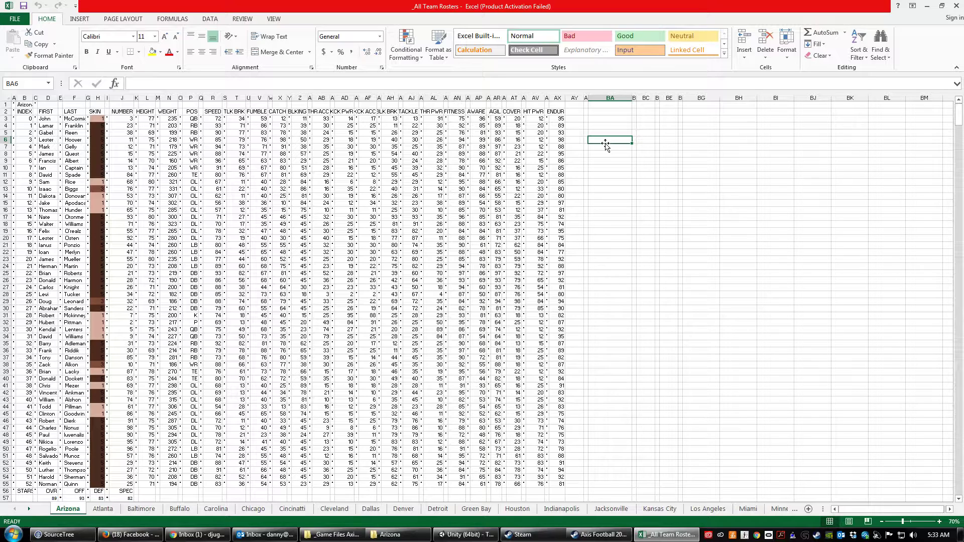
left_click_drag(561, 119, 11, 485)
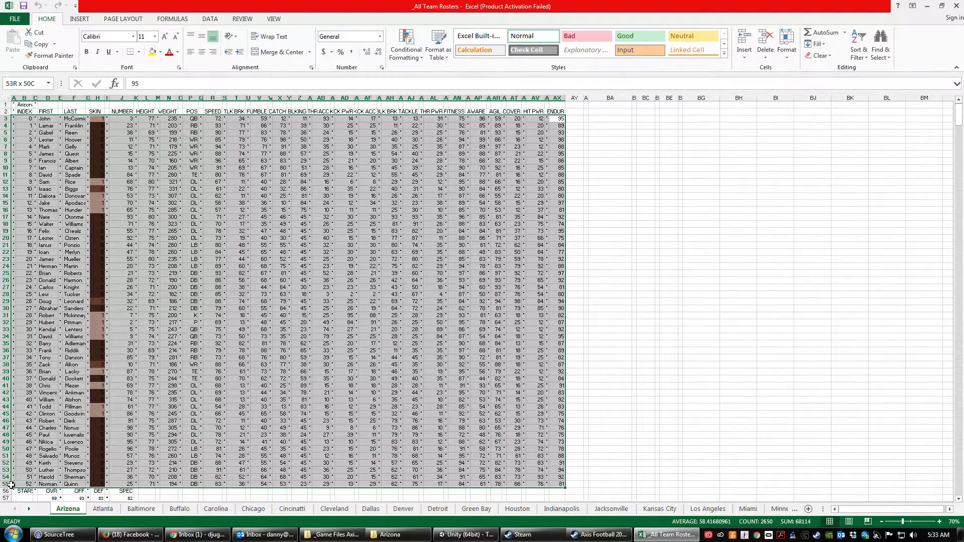
left_click(634, 280)
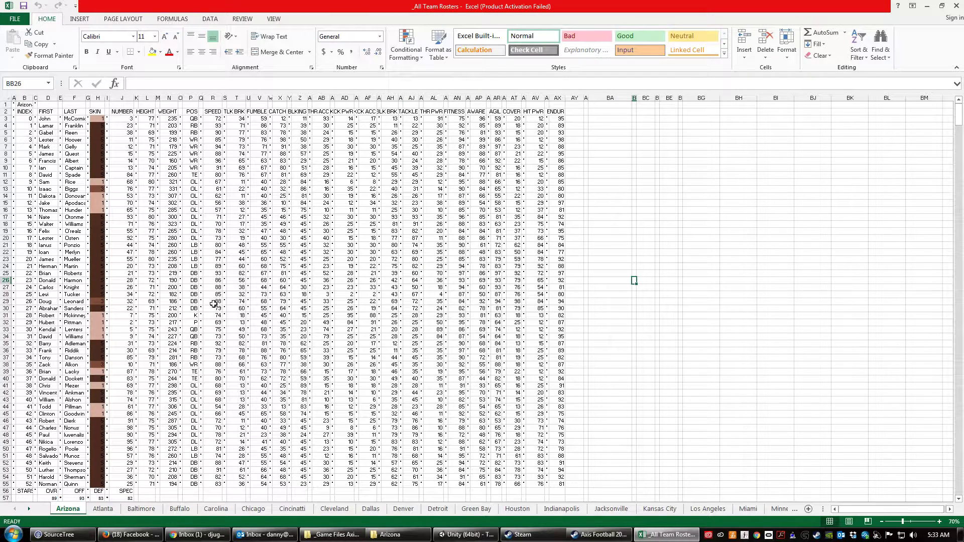
Highlight the starters block A3:AX32 on the Arizona sheet, followed by quarterback row 3 and running back rows 4 and 5.
left_click_drag(559, 323, 7, 117)
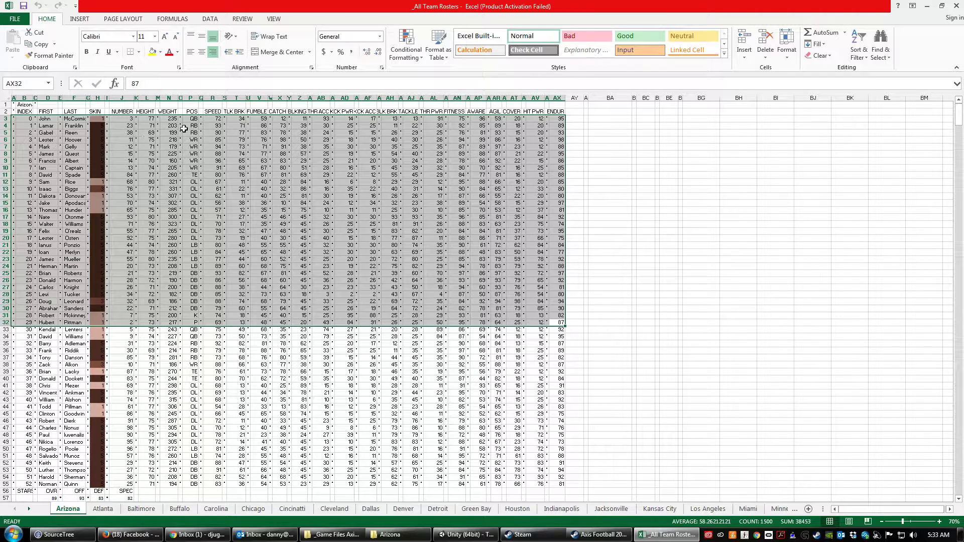
left_click(212, 133)
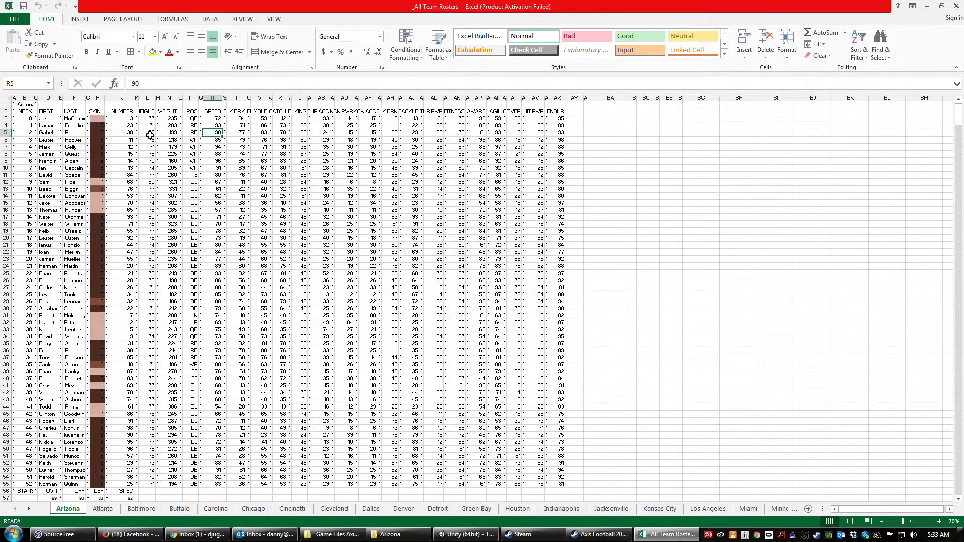
left_click(6, 119)
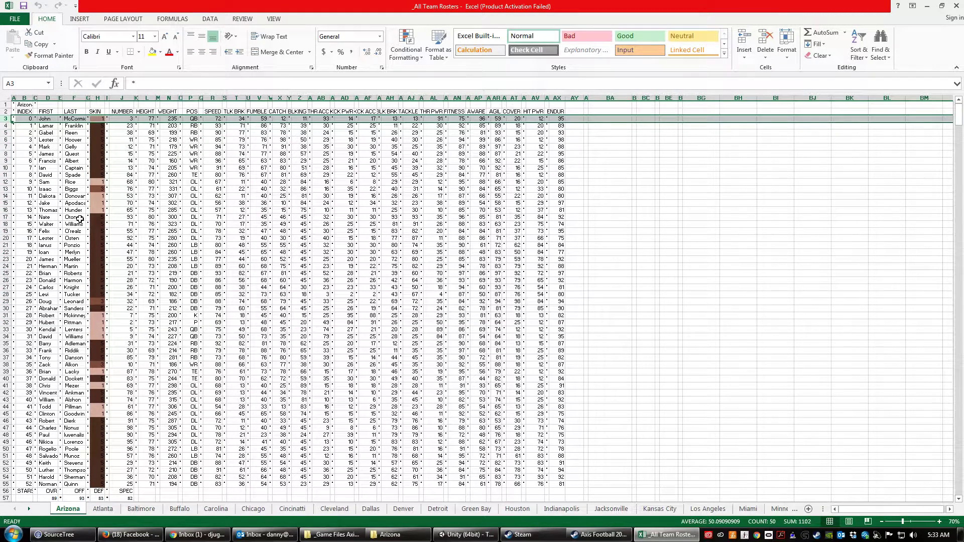
left_click(6, 126)
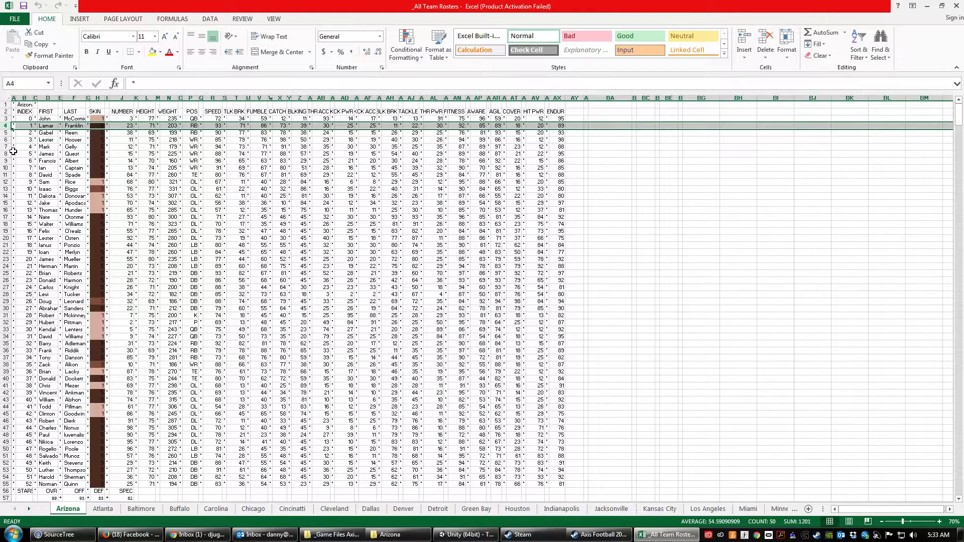
key("Down")
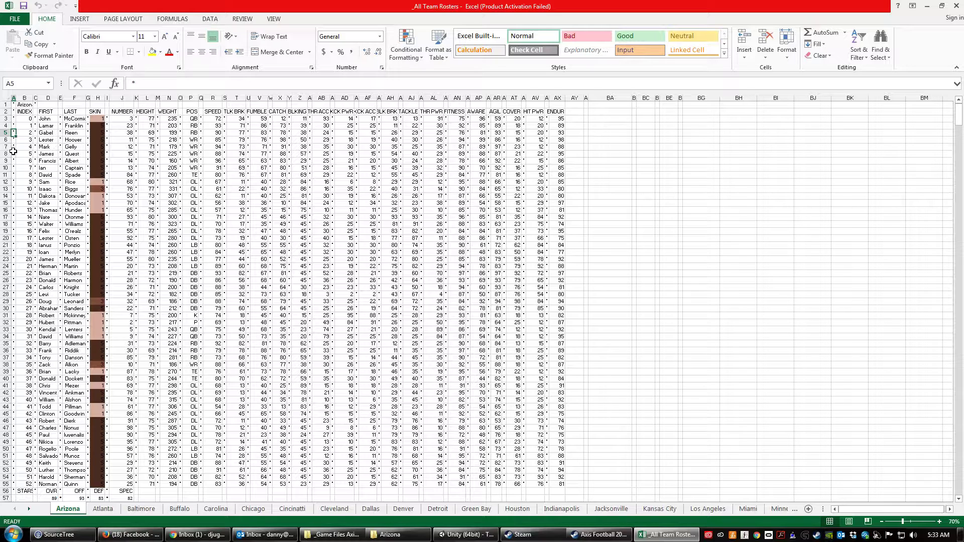
Highlight the wide receiver rows 6 to 10 together and individually, ending on tight end row 11.
left_click_drag(7, 139, 13, 170)
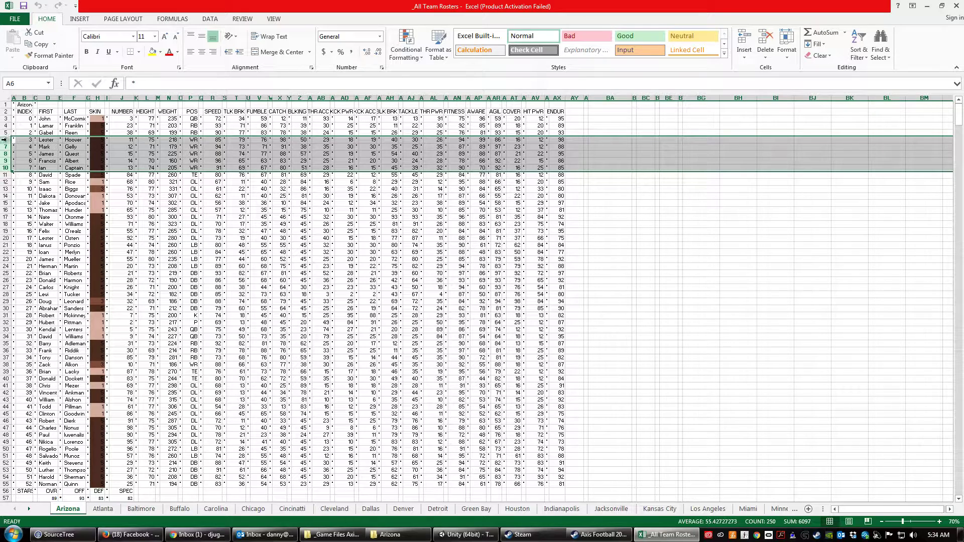
left_click(4, 141)
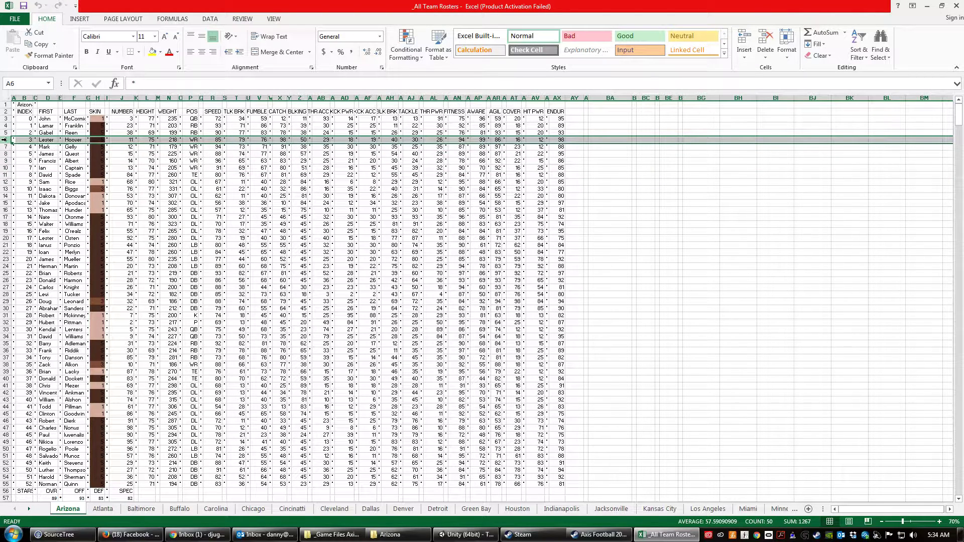
left_click(5, 146)
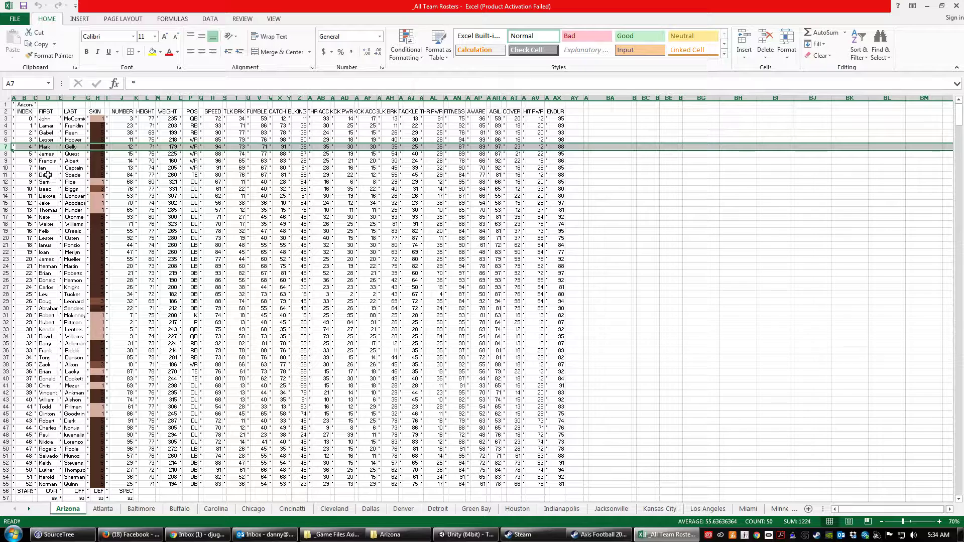
left_click(4, 153)
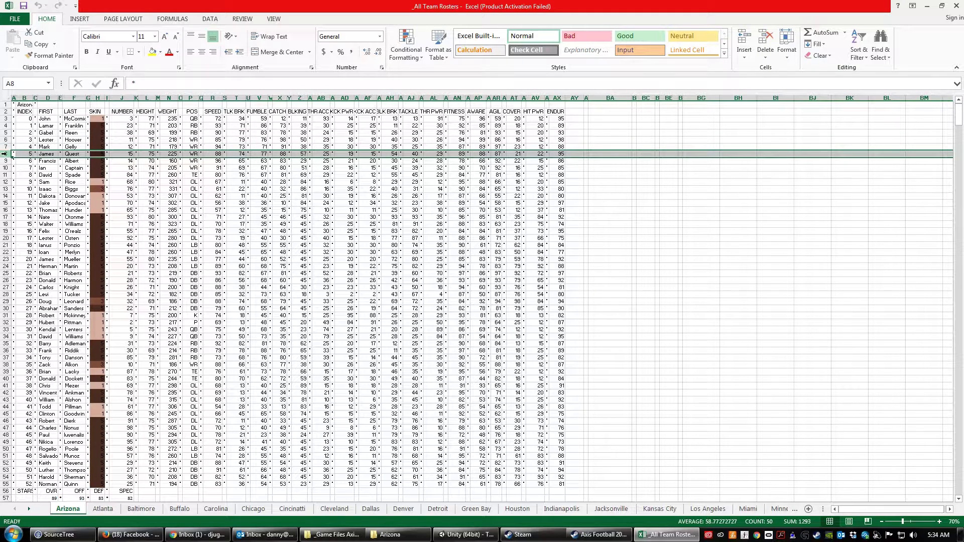
left_click_drag(4, 160, 4, 169)
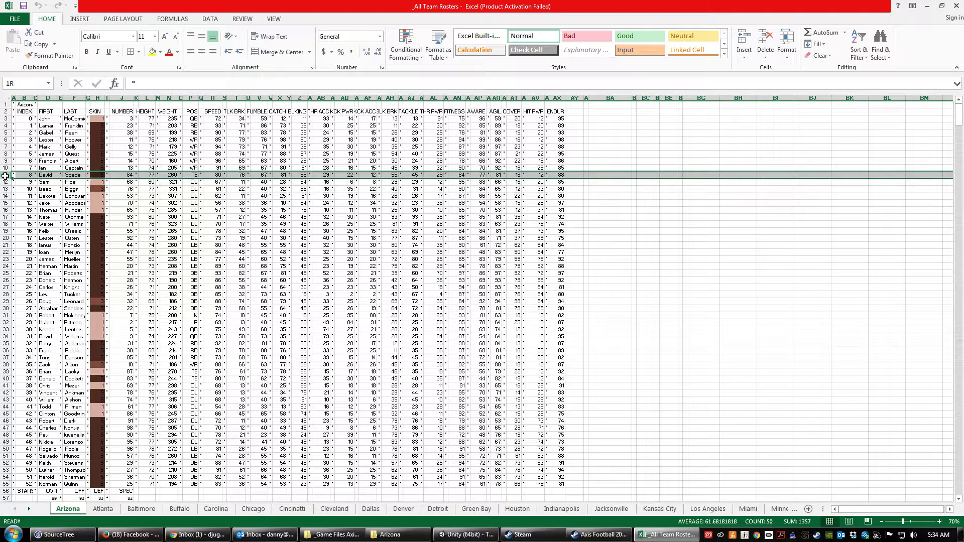
Highlight the offensive line rows 12 to 16 and the defensive line rows 17 to 20.
left_click_drag(4, 181, 4, 210)
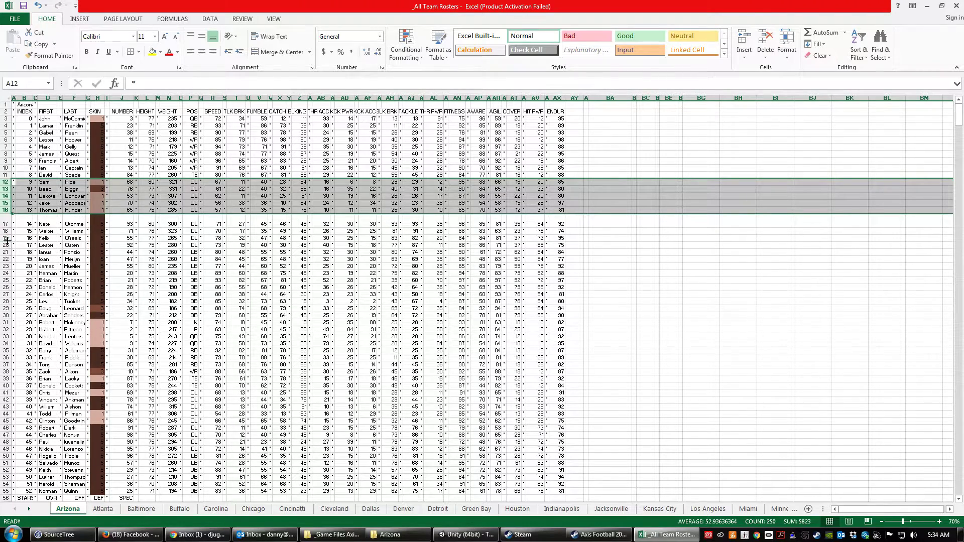
left_click_drag(6, 217, 6, 234)
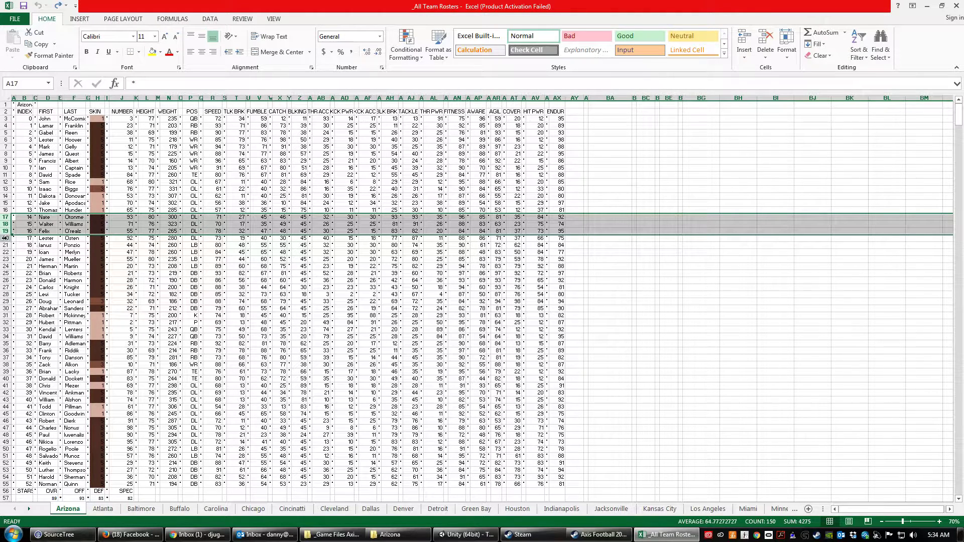
left_click_drag(5, 238, 6, 217)
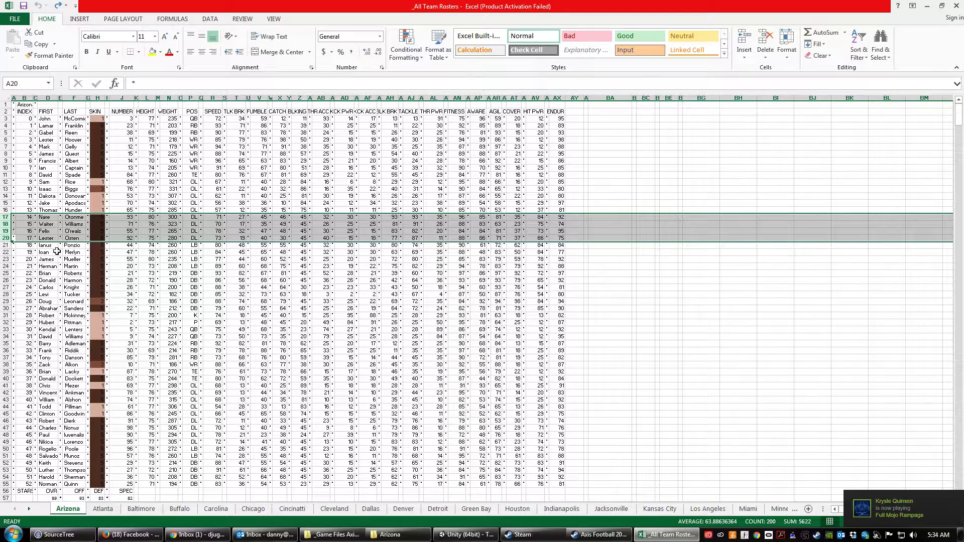
Highlight linebacker rows 21 to 24, defensive back rows 25 to 30 and kicker and punter rows 31 and 32, and clear the selection.
left_click_drag(4, 245, 7, 265)
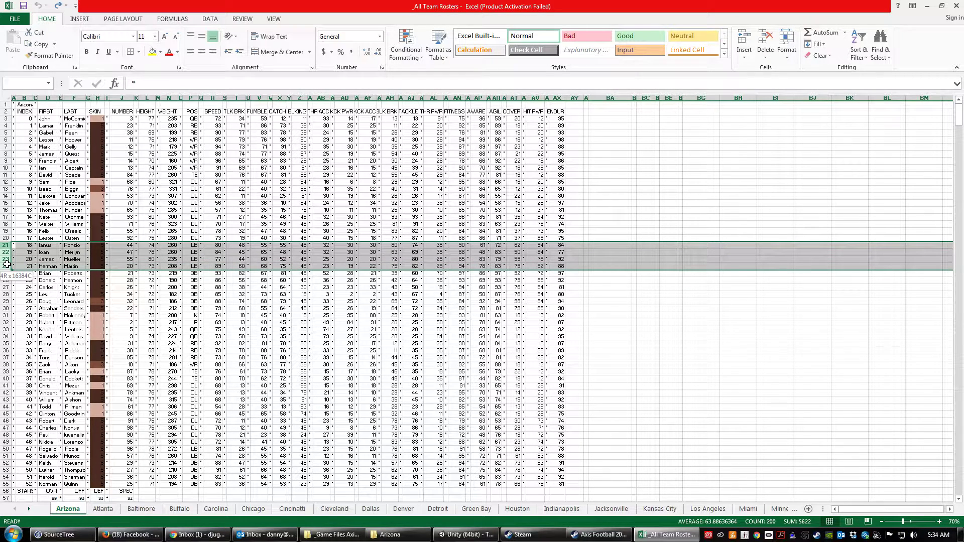
left_click_drag(6, 273, 12, 304)
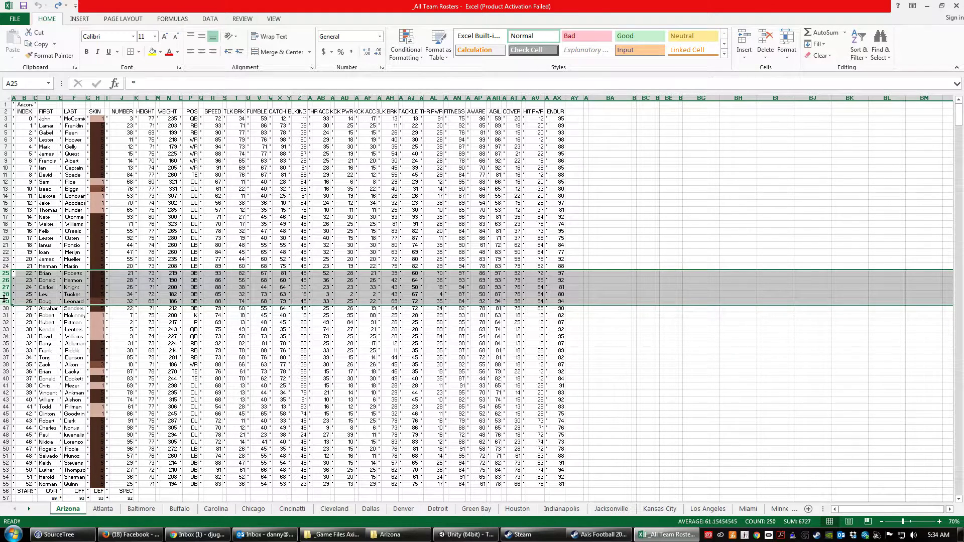
left_click(10, 301)
left_click(6, 309)
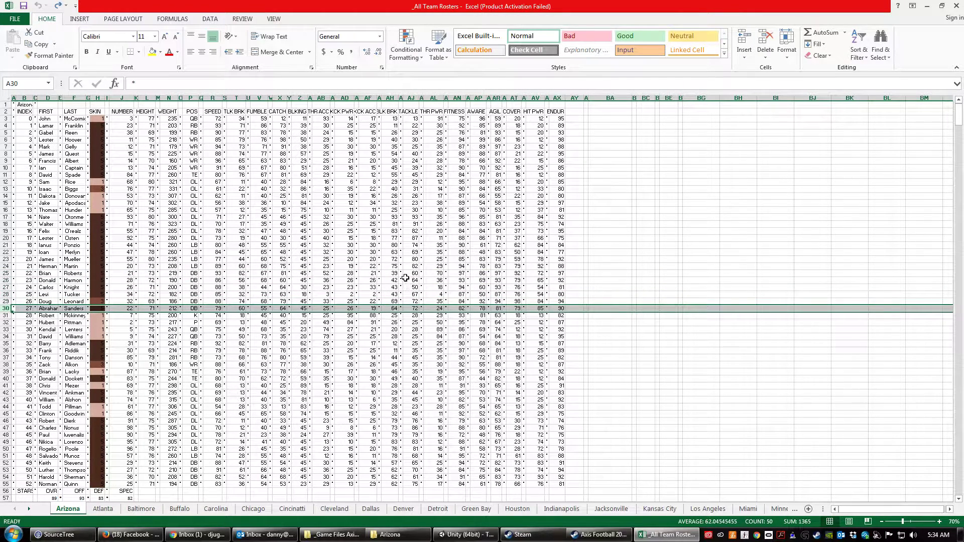
left_click(3, 315)
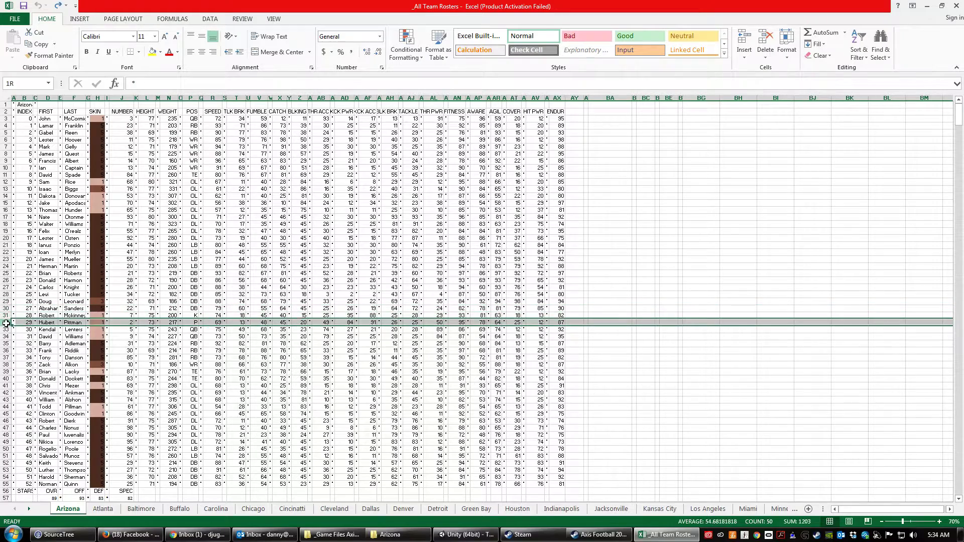
left_click(610, 238)
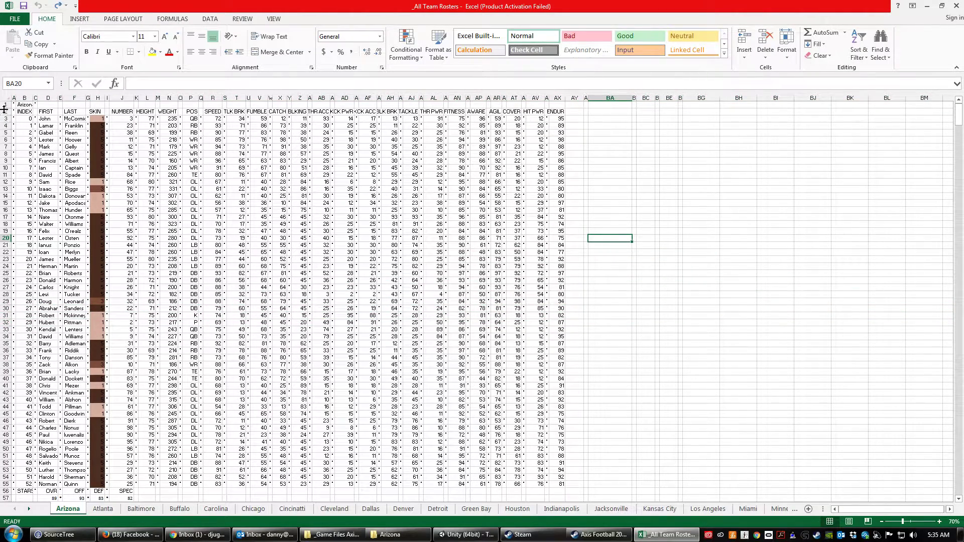
Highlight roster rows 1 to 30 and rows 2 to 32, and select the first player's position cell P3.
left_click_drag(4, 104, 4, 306)
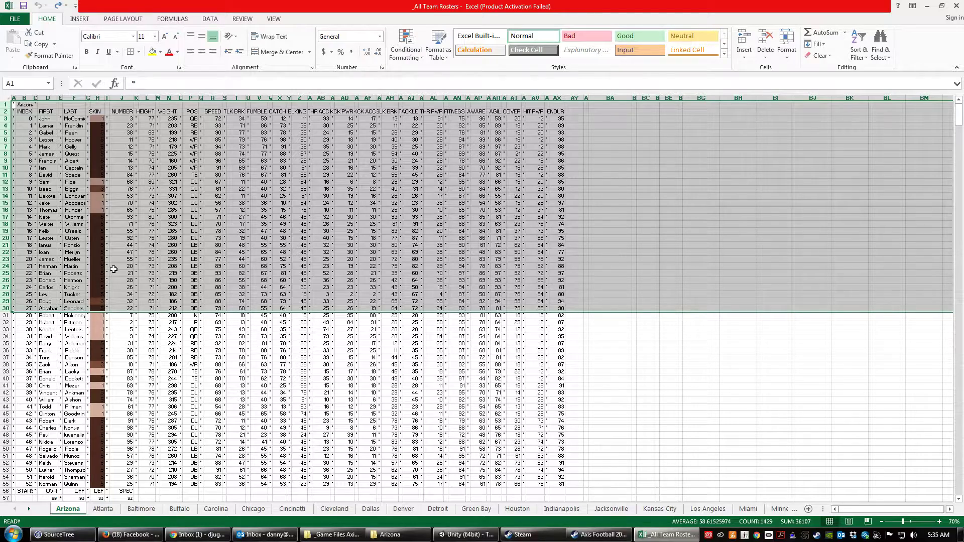
left_click(590, 140)
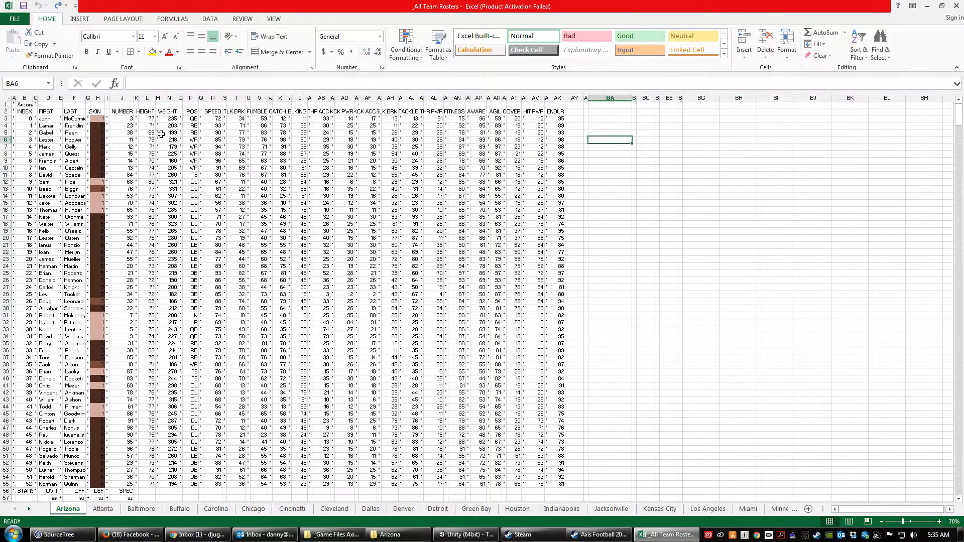
left_click_drag(4, 112, 5, 322)
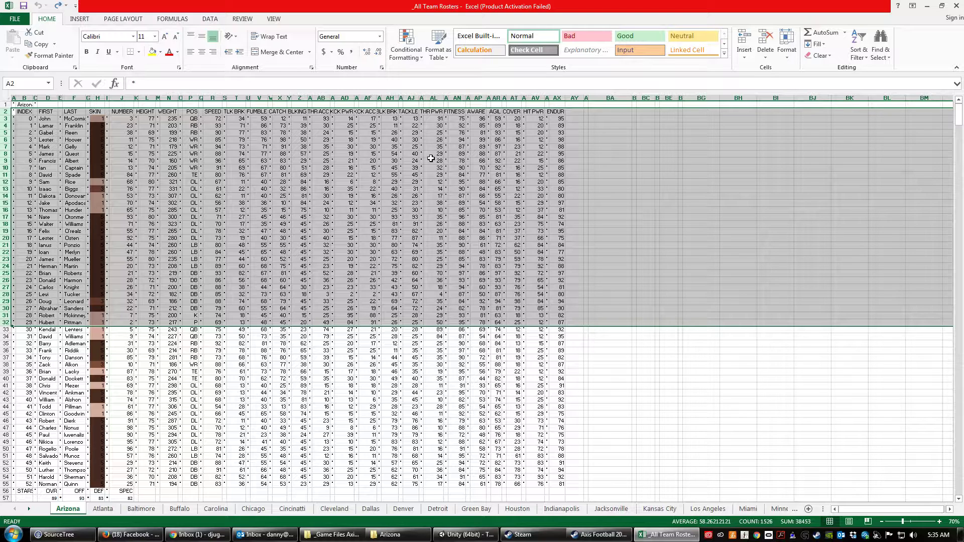
left_click(193, 118)
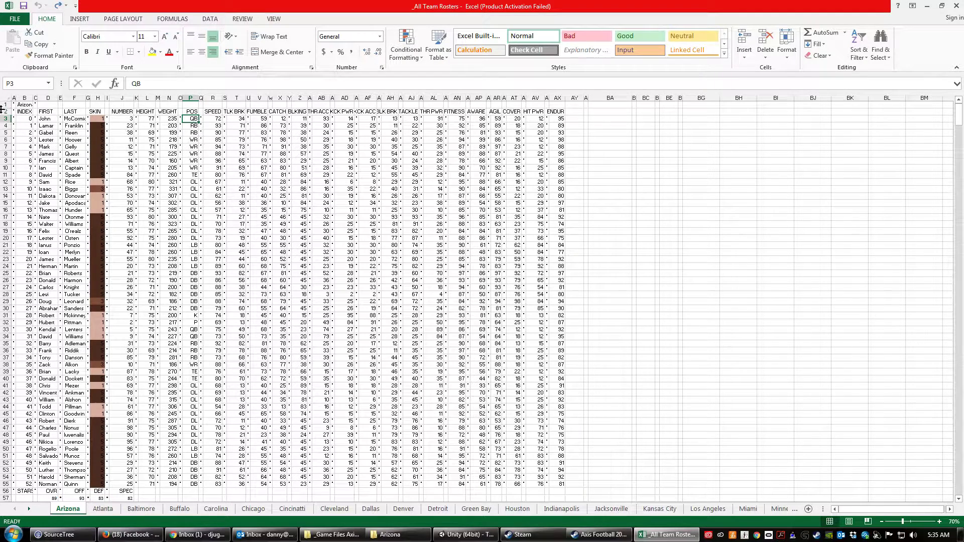
Highlight the starter rows 3 to 32 and the backup rows 33 to 55, and clear the selection.
left_click_drag(7, 118, 2, 329)
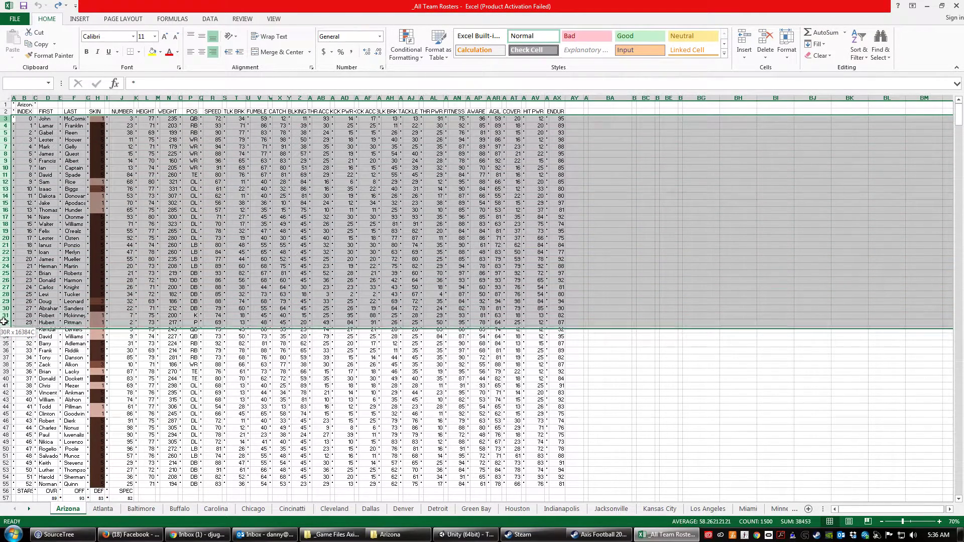
left_click_drag(4, 322, 4, 322)
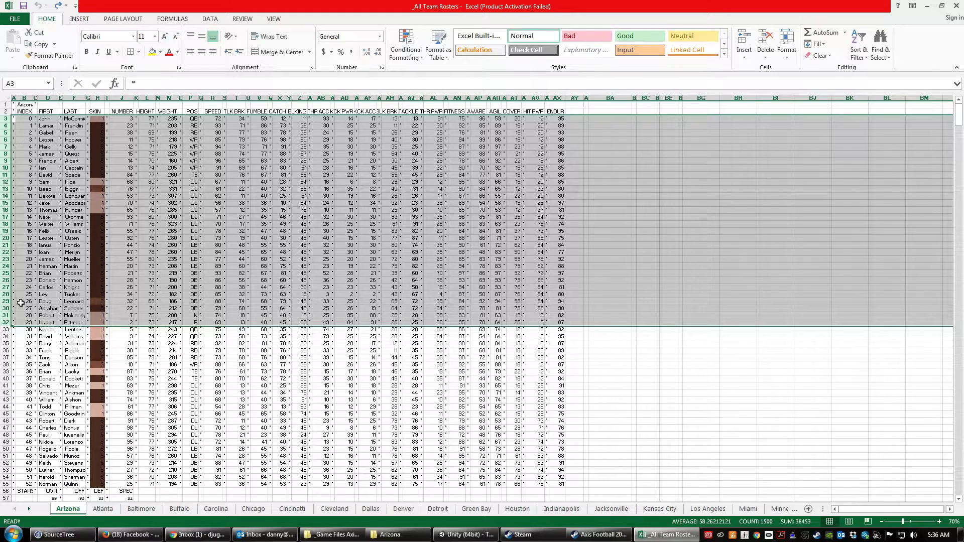
left_click_drag(7, 332, 21, 482)
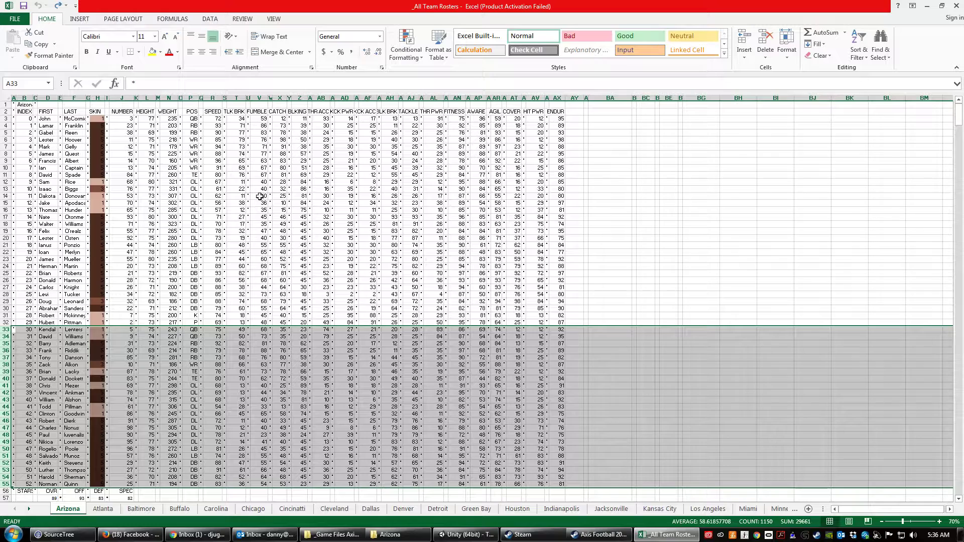
left_click(590, 246)
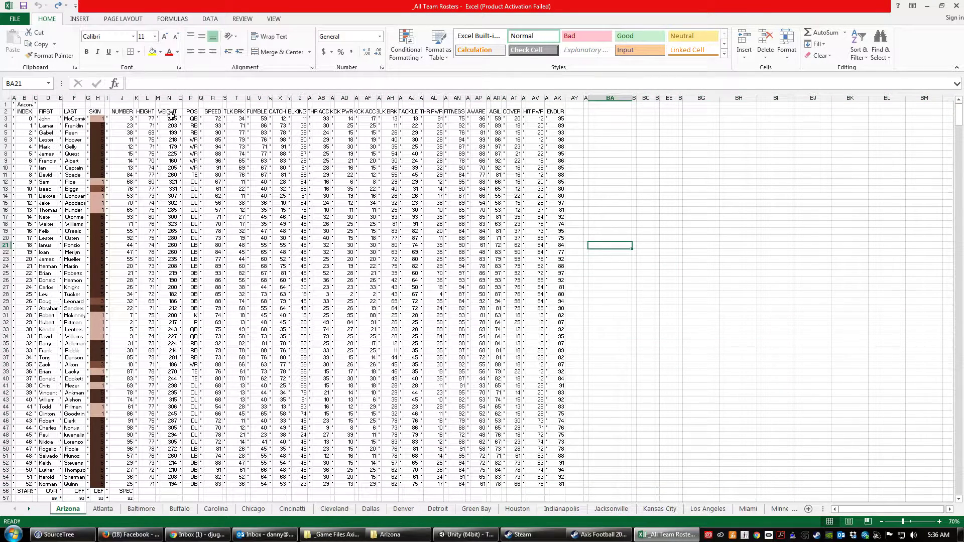
Try skin value 1 for the first player in H3 and 3 in H14, and undo the last entry.
left_click(99, 112)
left_click(101, 121)
type("1")
key("Return")
left_click(100, 195)
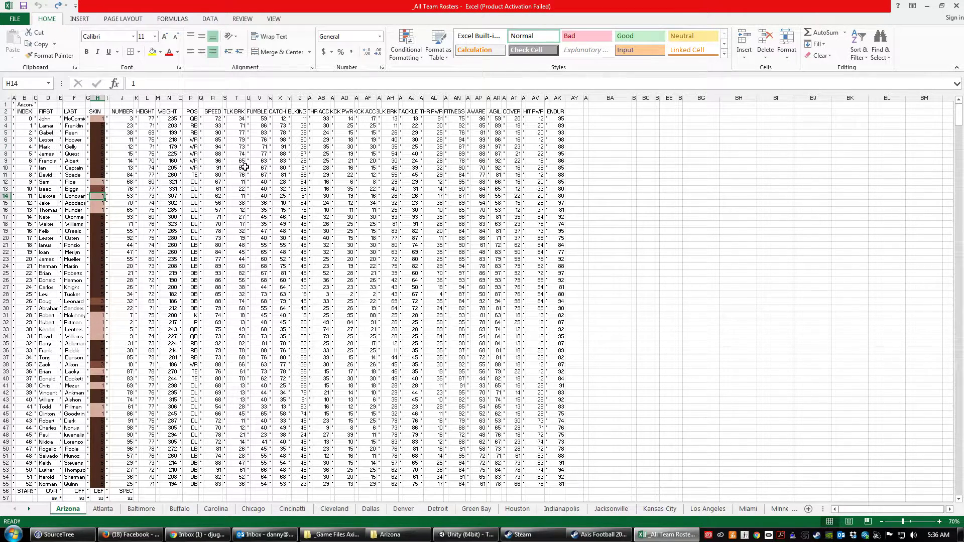
type("3")
key("Return")
key("ctrl+z")
Highlight the jersey numbers in J3:J55 and clear the selection.
left_click_drag(127, 118, 121, 482)
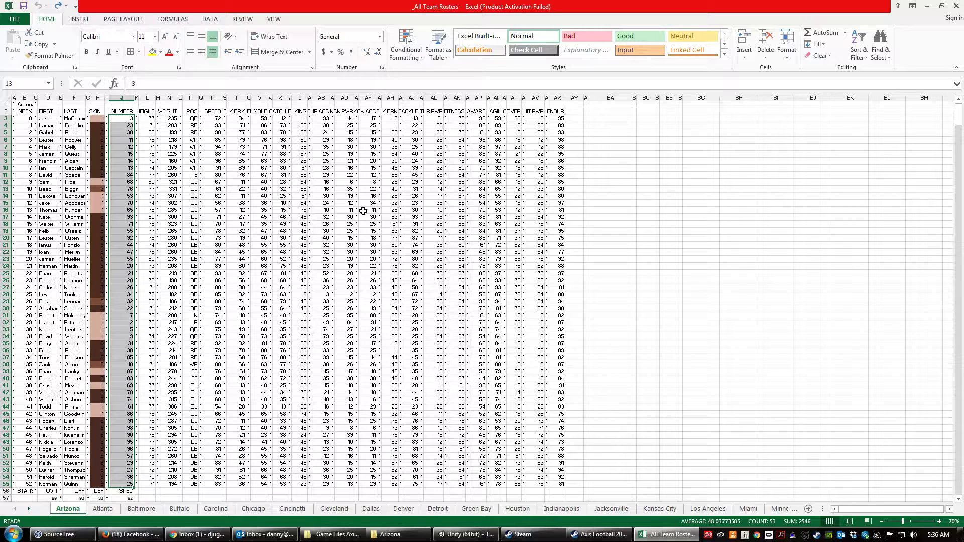
left_click(610, 211)
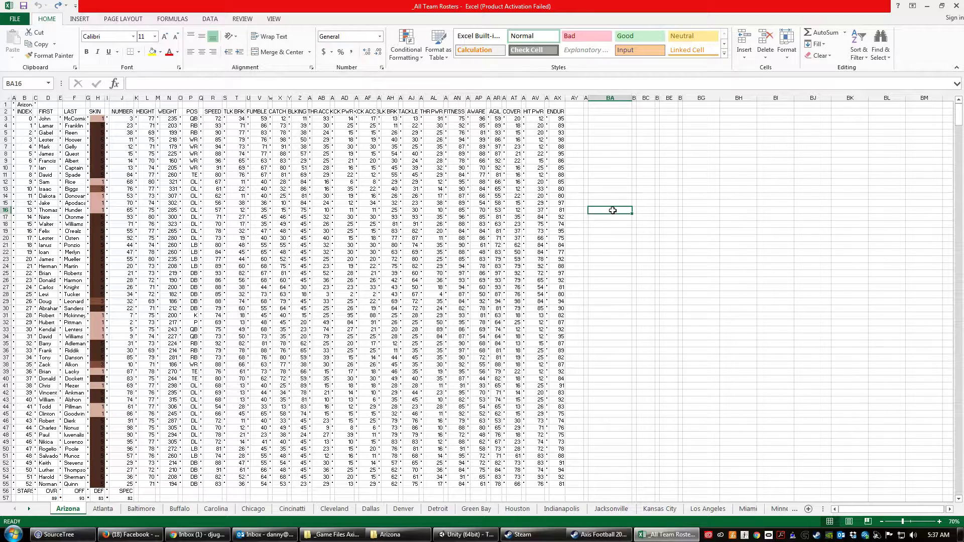
Switch to Steam, close the Axis Football 2016 properties window and return to the _All Team Rosters workbook.
left_click(547, 537)
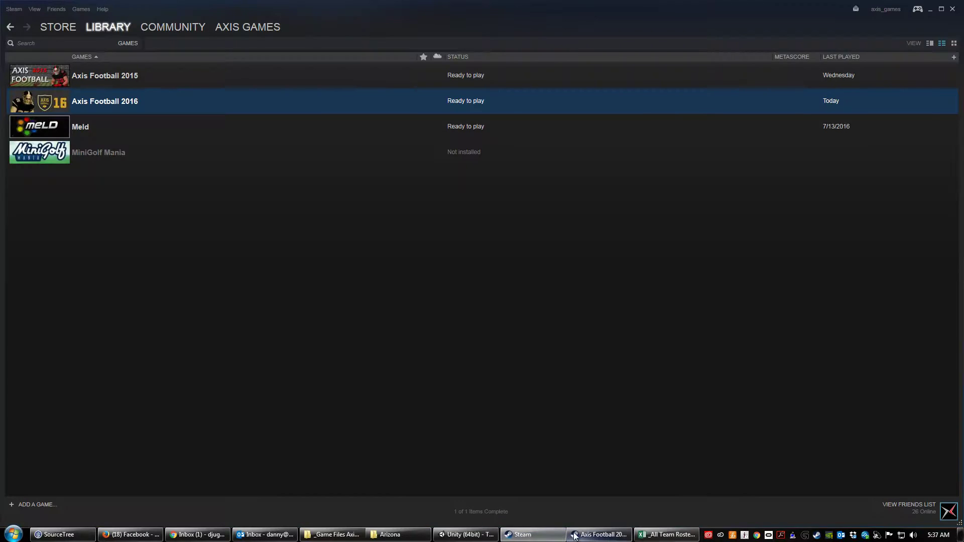
left_click(577, 535)
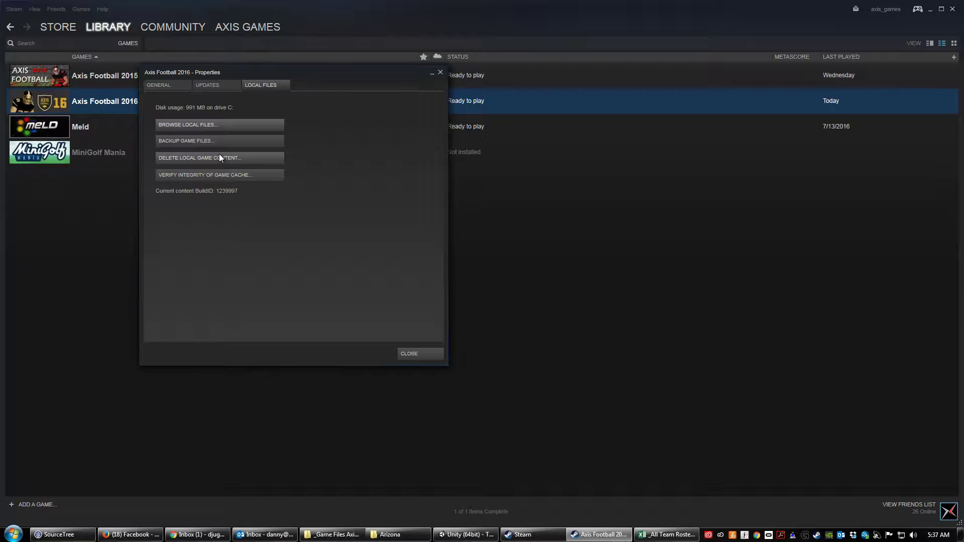
left_click(413, 354)
left_click(652, 536)
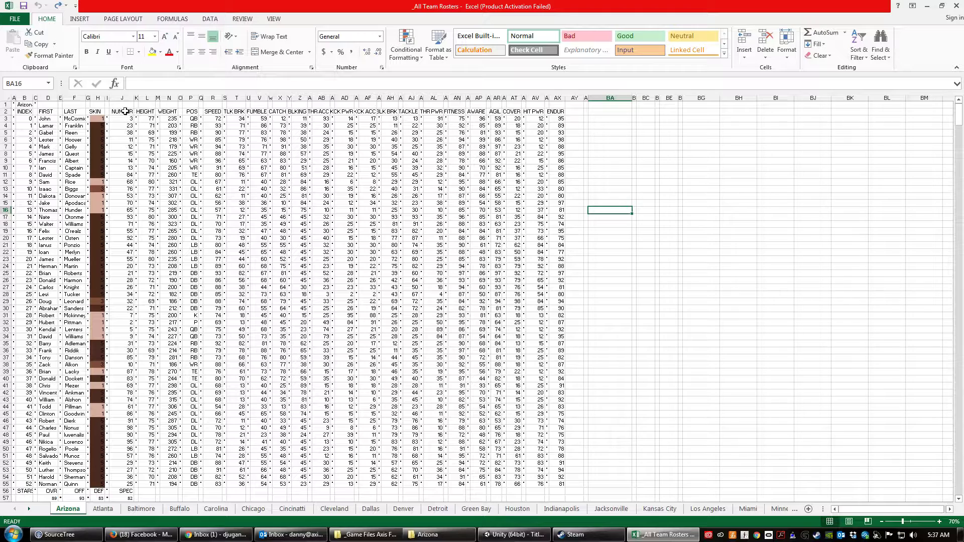
Highlight the NUMBER, HEIGHT and WEIGHT columns and select the POS and SPEED headers on the Arizona sheet.
left_click_drag(123, 98, 216, 97)
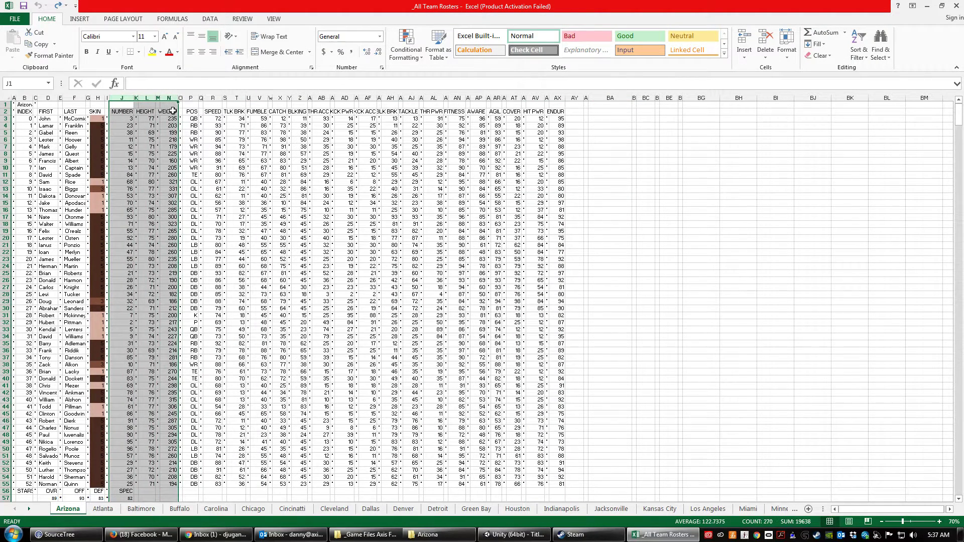
left_click(169, 111)
left_click(126, 112)
left_click(192, 112)
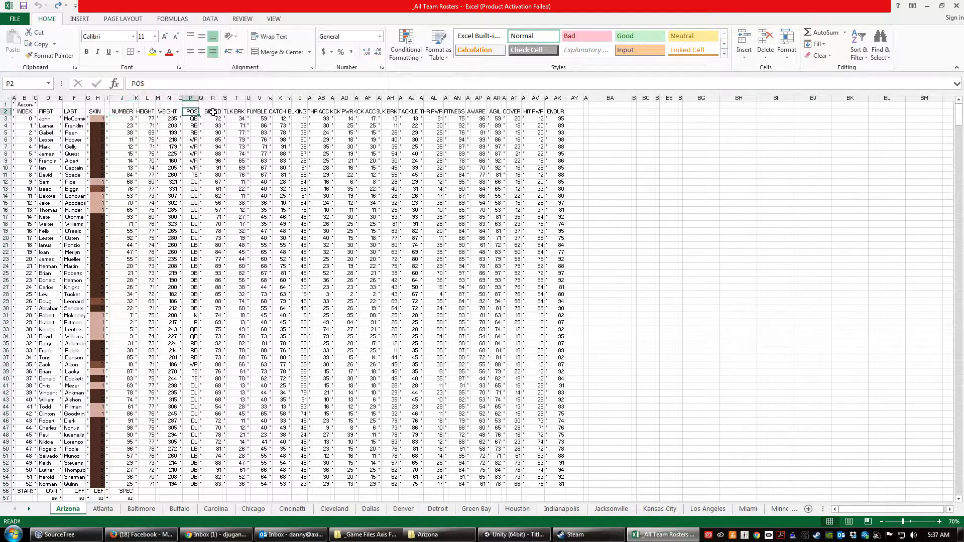
left_click(213, 112)
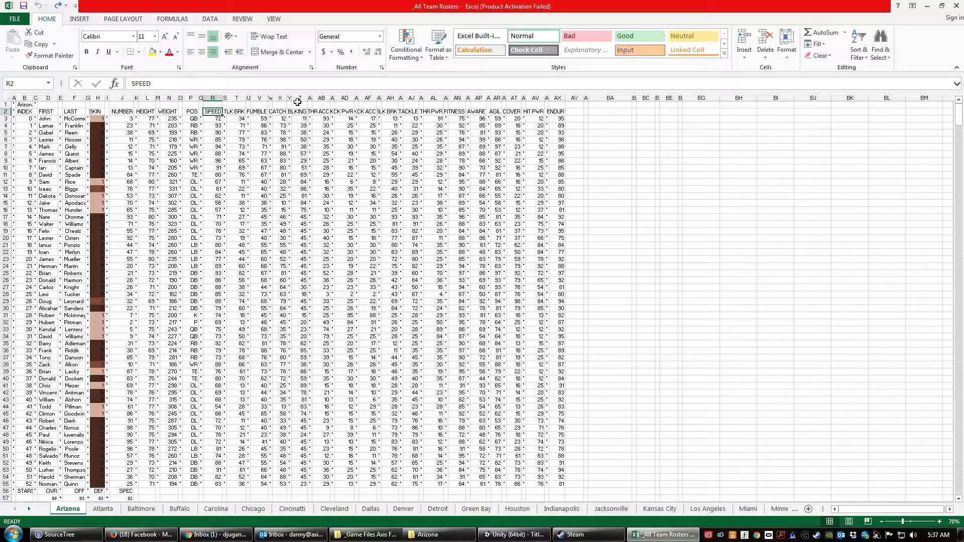
Select the attribute headers from TLK BRK through BLK BRK one by one on the Arizona sheet.
left_click(240, 112)
left_click(256, 112)
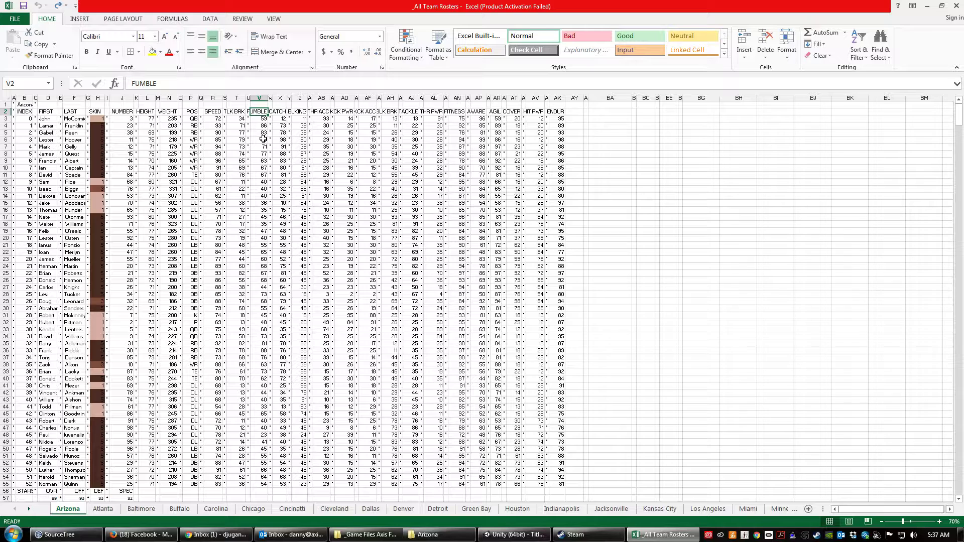
left_click(281, 112)
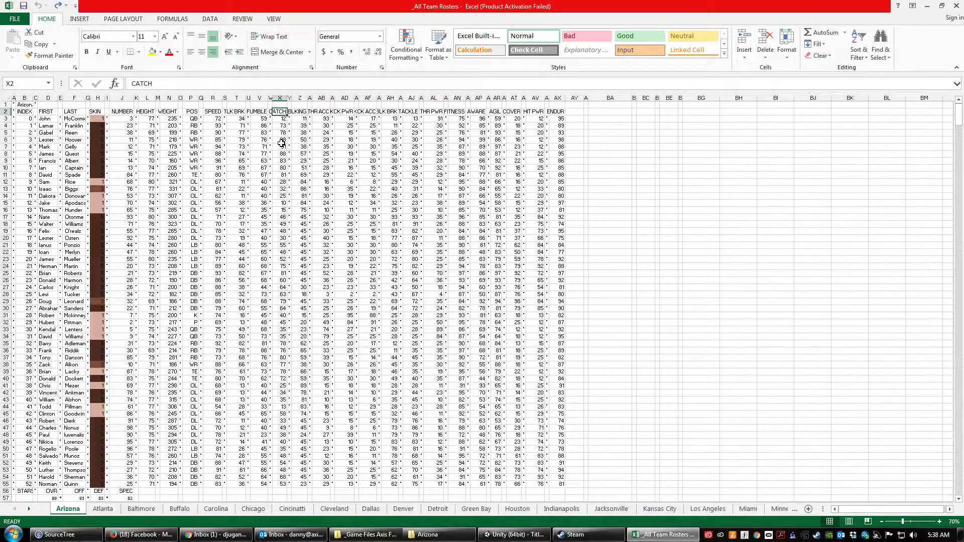
left_click(299, 112)
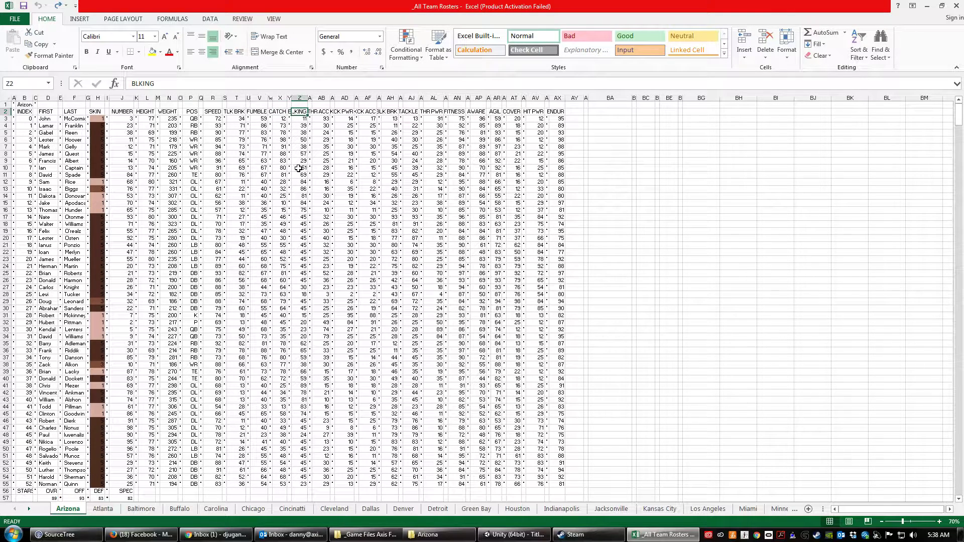
left_click(324, 112)
left_click(342, 112)
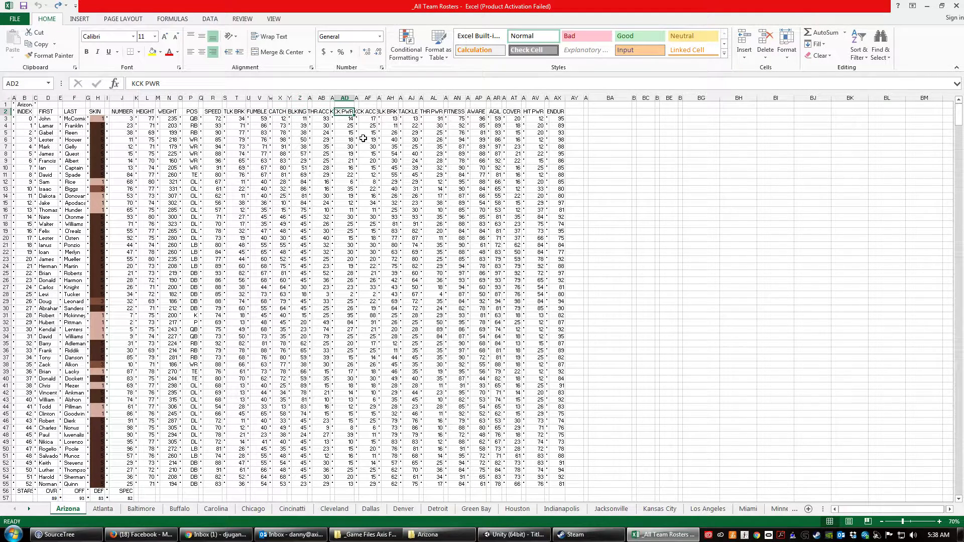
left_click(371, 113)
left_click(390, 112)
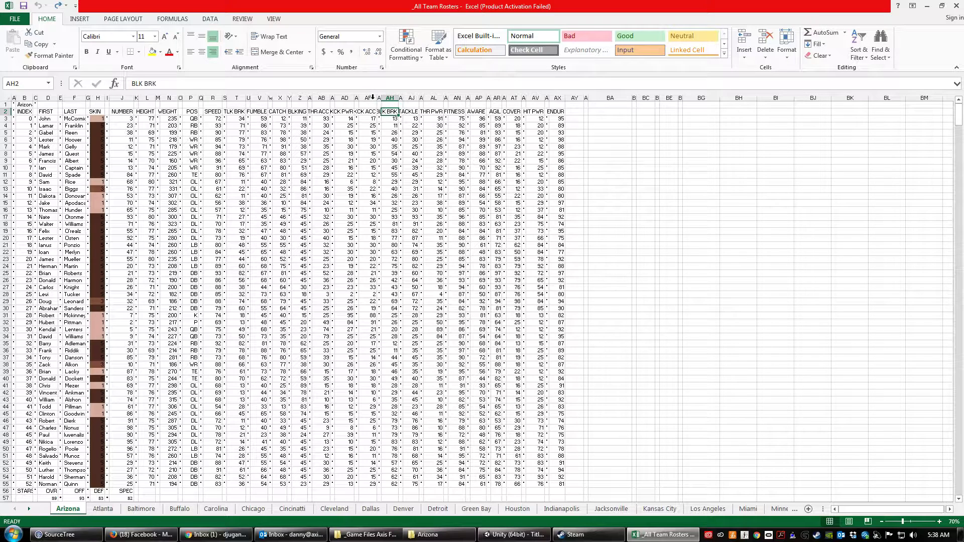
Select the BLKING, TACKLE, THR PWR and FITNESS headers in row 2, and clear the selection.
left_click(301, 111)
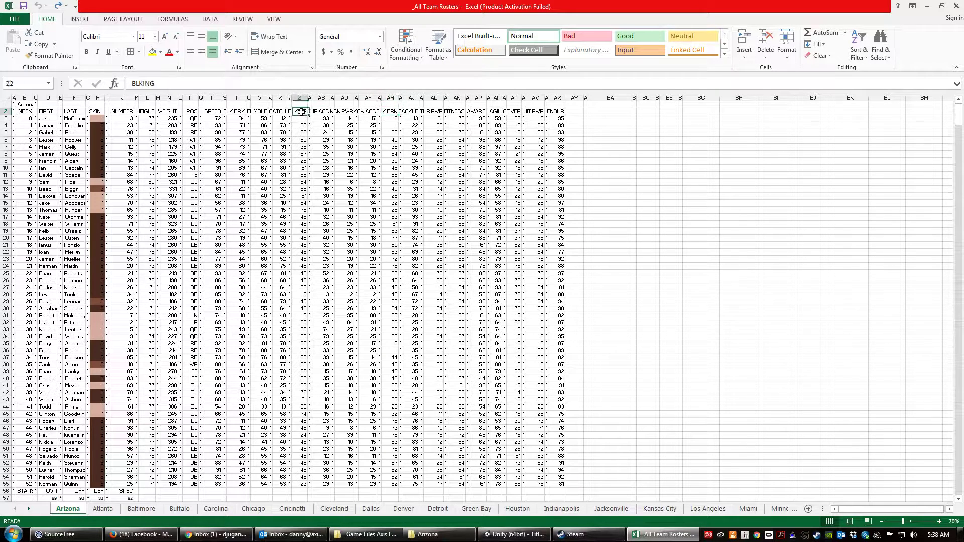
left_click(409, 113)
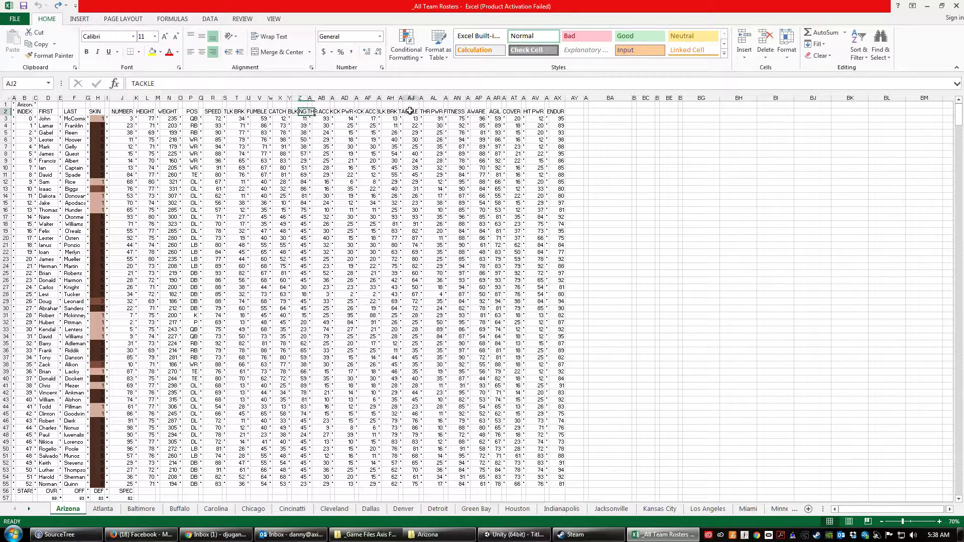
left_click(434, 113)
left_click(458, 112)
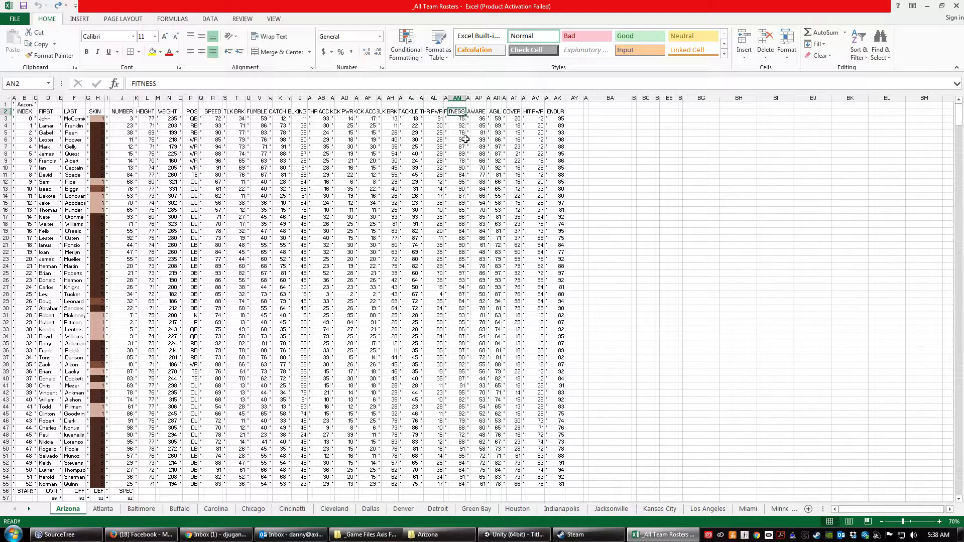
left_click(587, 112)
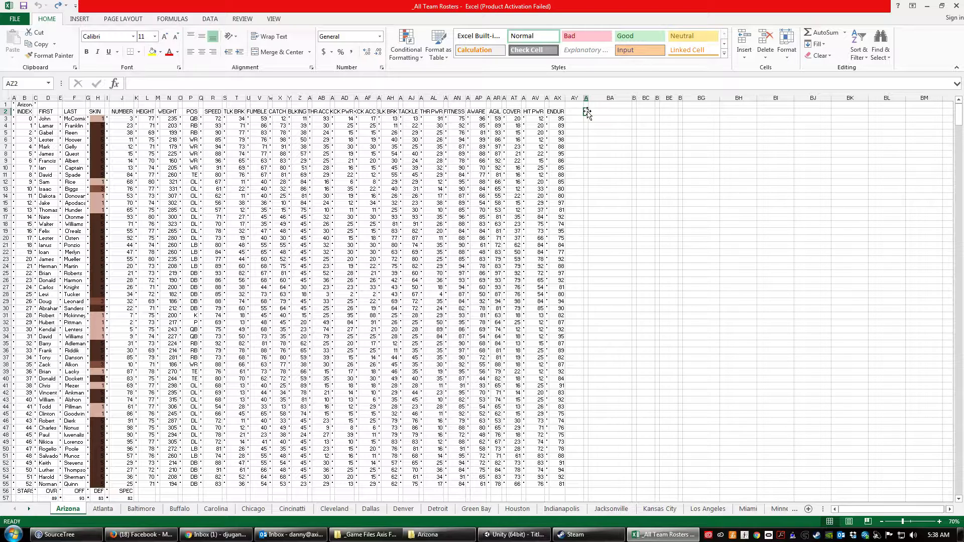
Go through the AWARE, AGIL, COVER, HIT PWR and ENDUR headers and compare FITNESS with ENDUR.
left_click(478, 114)
left_click(497, 112)
left_click(512, 112)
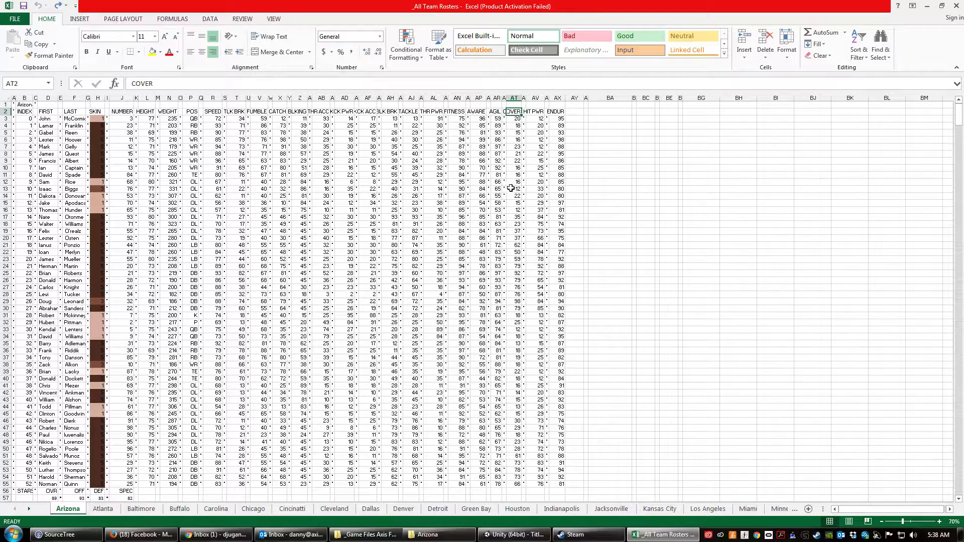
left_click(537, 112)
left_click(555, 112)
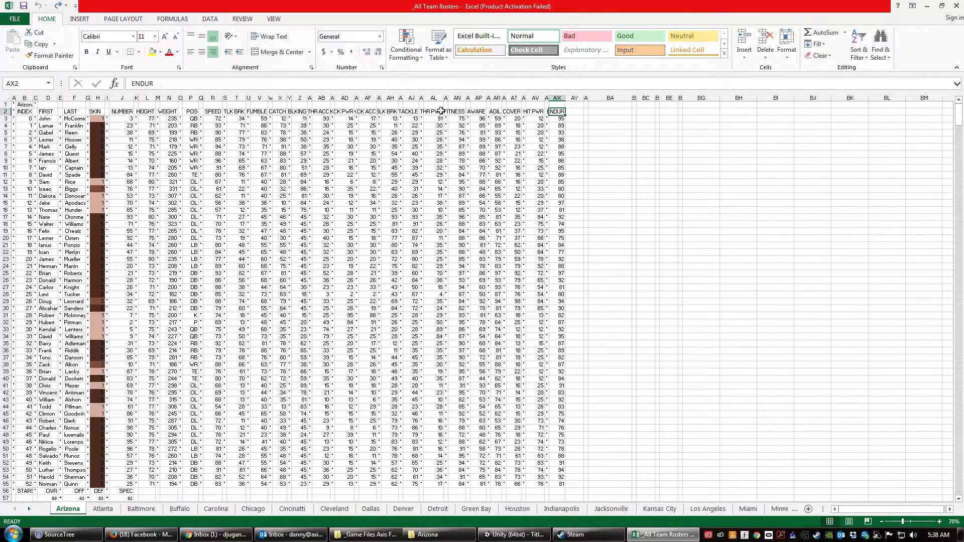
left_click(457, 113)
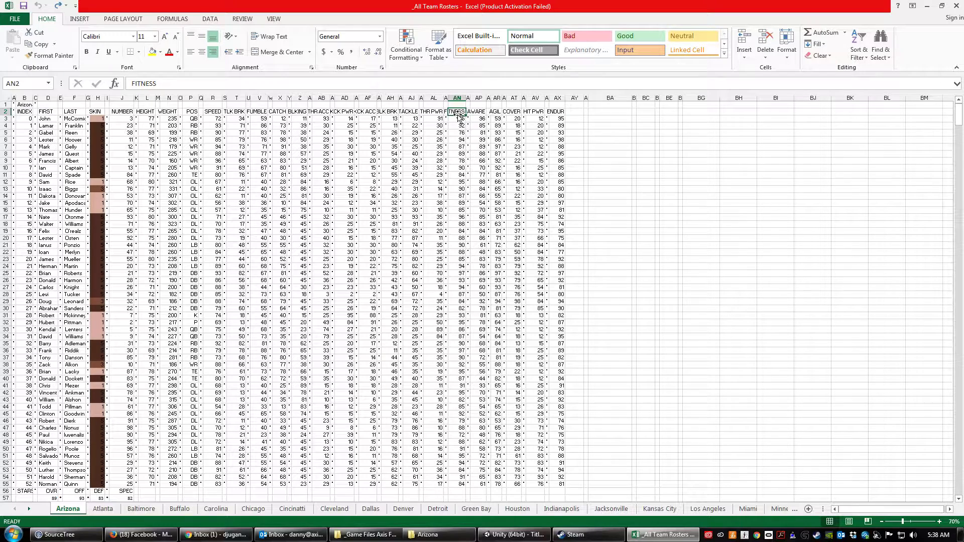
left_click(557, 111)
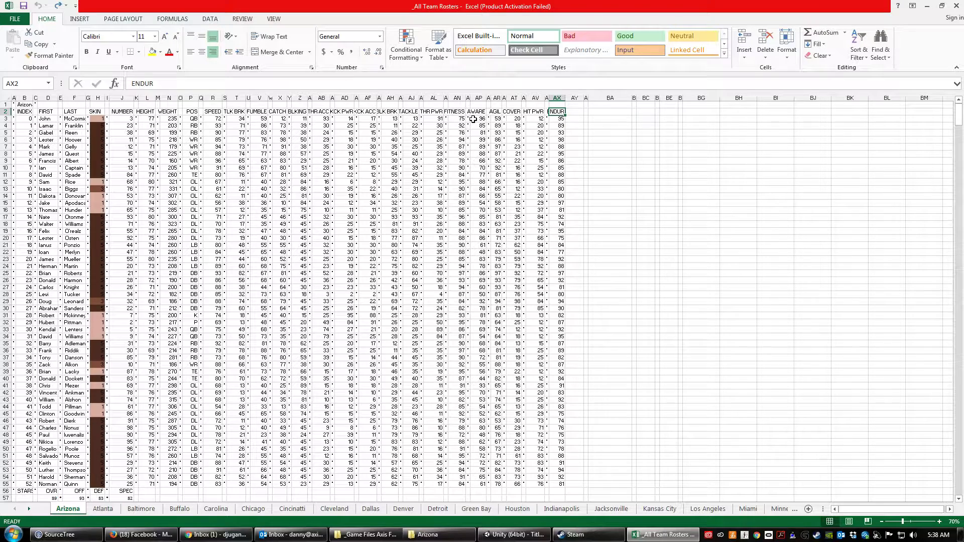
Select the entire Arizona roster table, including the header and STARS rows, and copy it.
left_click(635, 204)
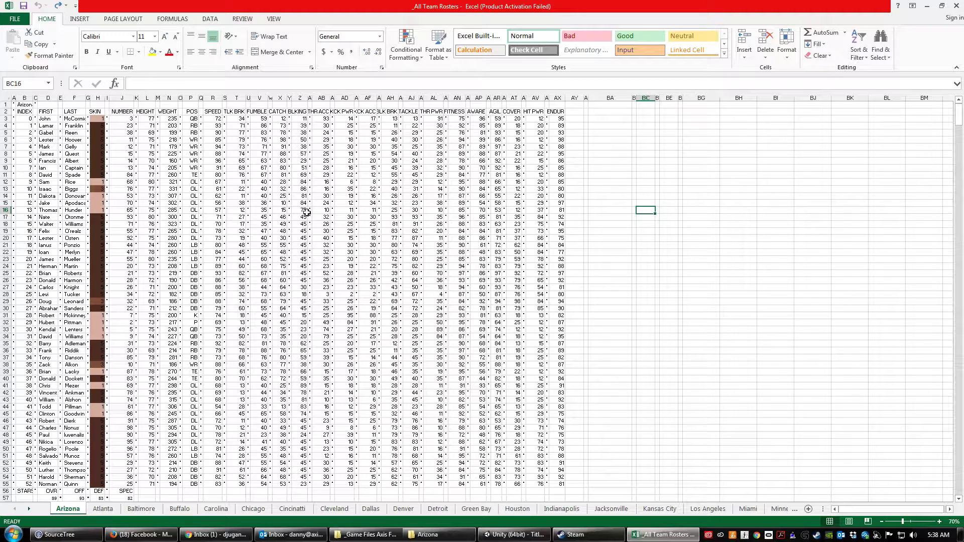
left_click(300, 203)
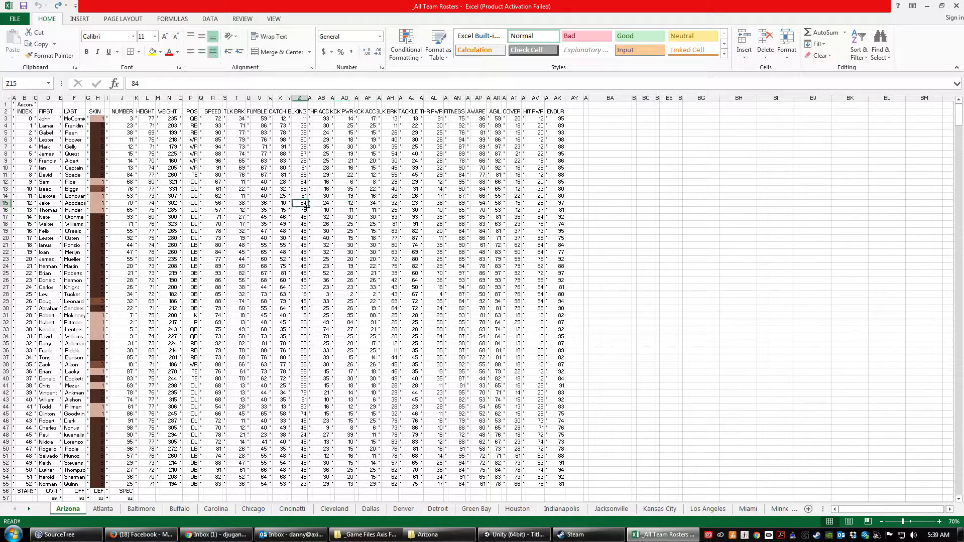
key("ctrl+a")
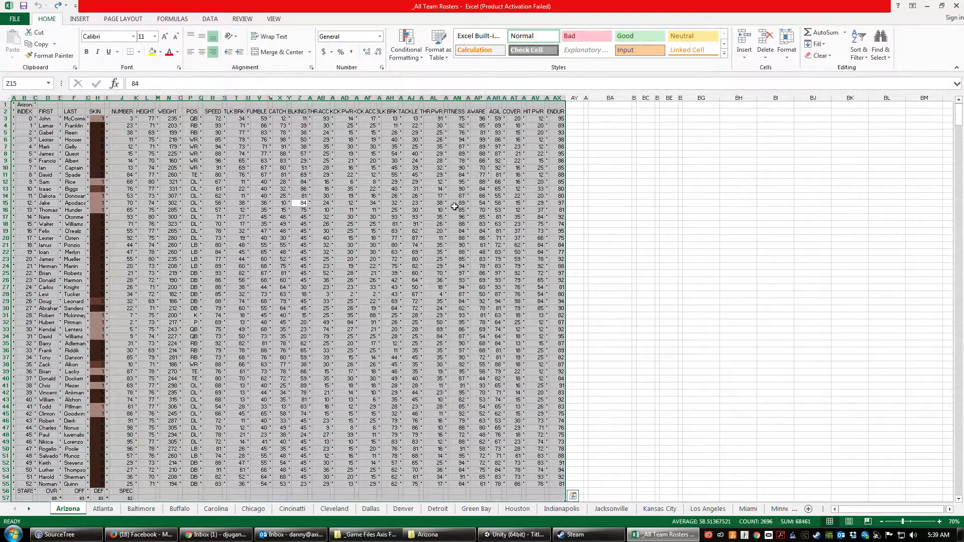
key("ctrl+c")
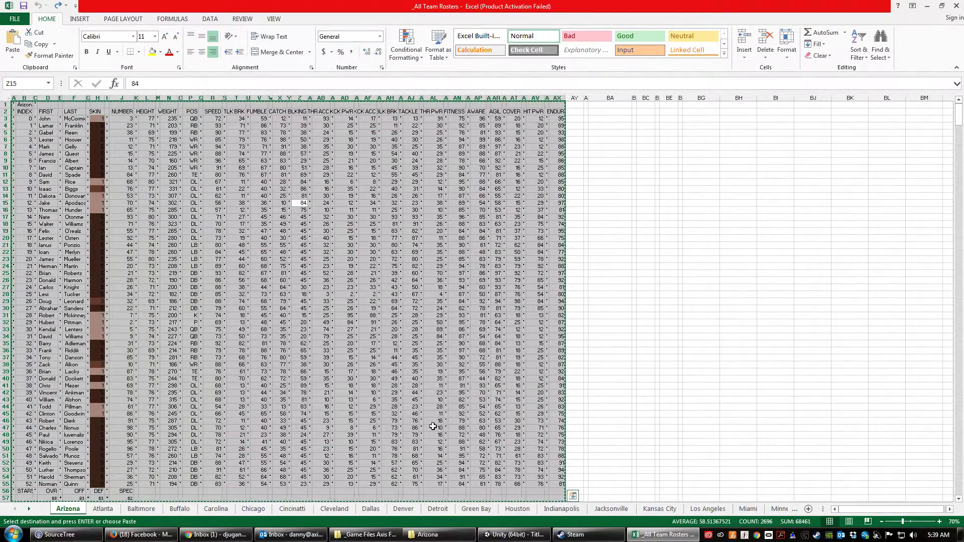
Open the roster text file in the Arizona team mods folder, replace all its contents with the copied table, and close it.
left_click(426, 534)
double_click(634, 136)
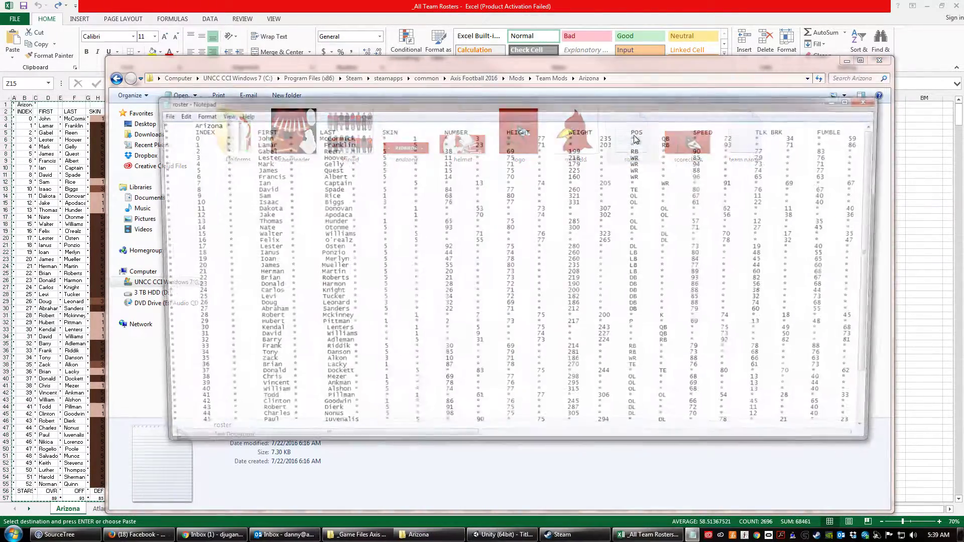
key("ctrl+a")
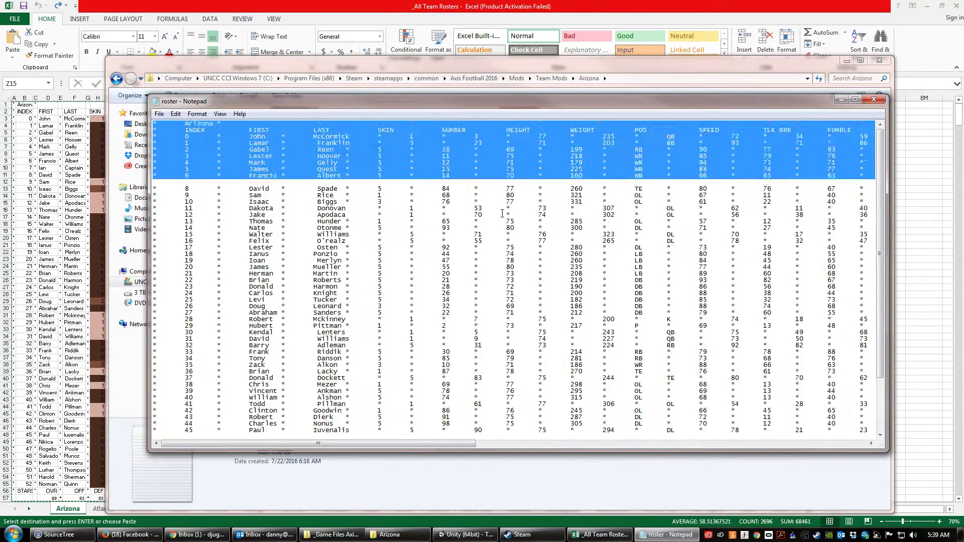
key("Delete")
key("ctrl+v")
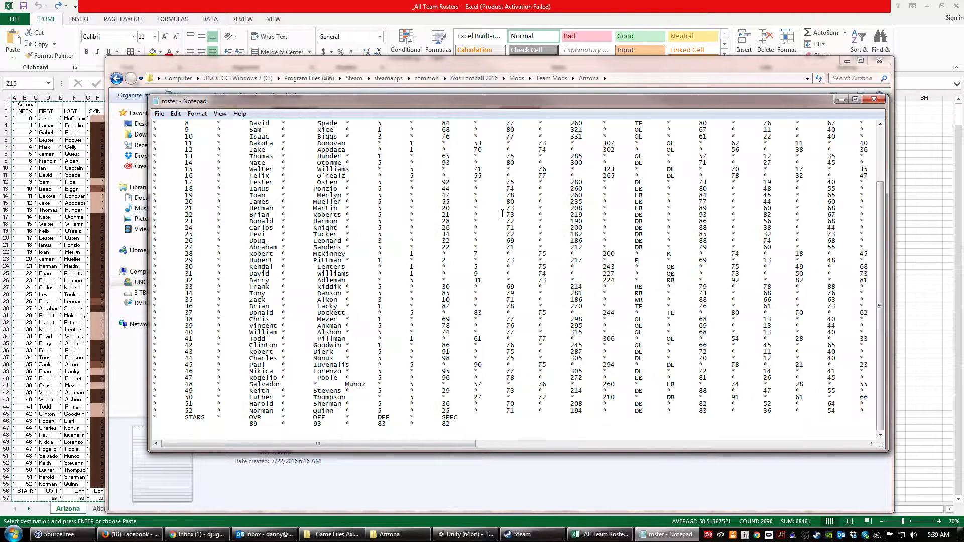
left_click(874, 99)
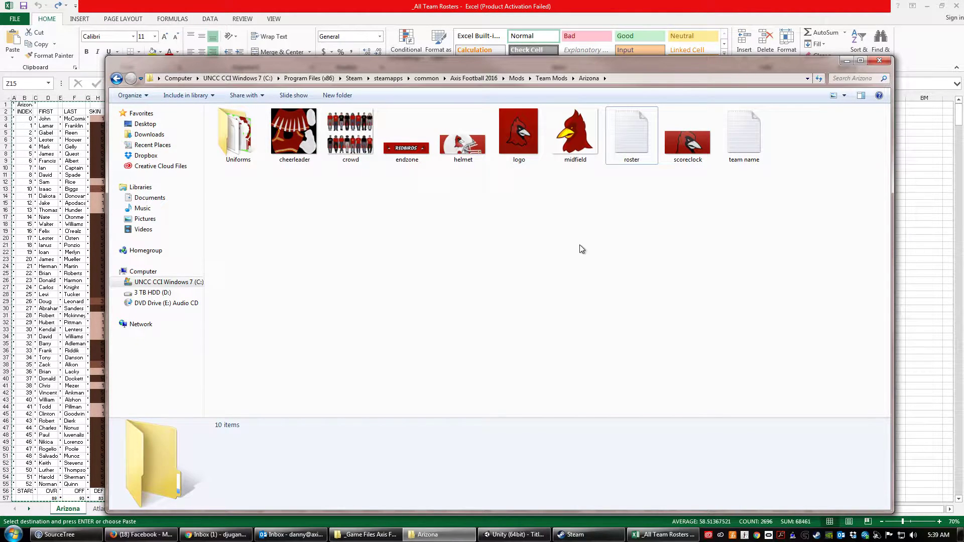
Return to the _All Team Rosters workbook, cancel the copy marquee, and highlight the STARS ratings OVR, OFF, DEF and SPEC in rows 56 and 57.
left_click(663, 534)
left_click(610, 336)
scroll(467, 446, "down", 2)
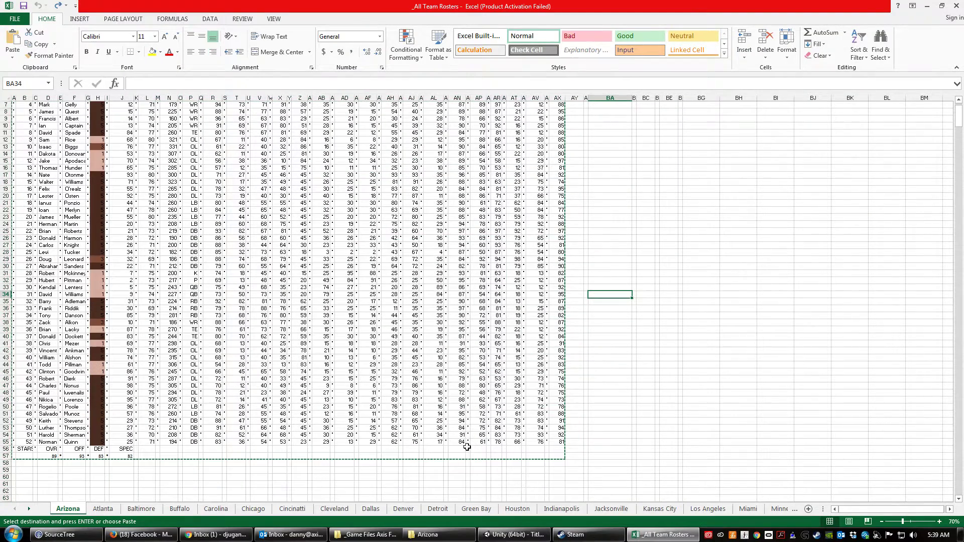
key("Escape")
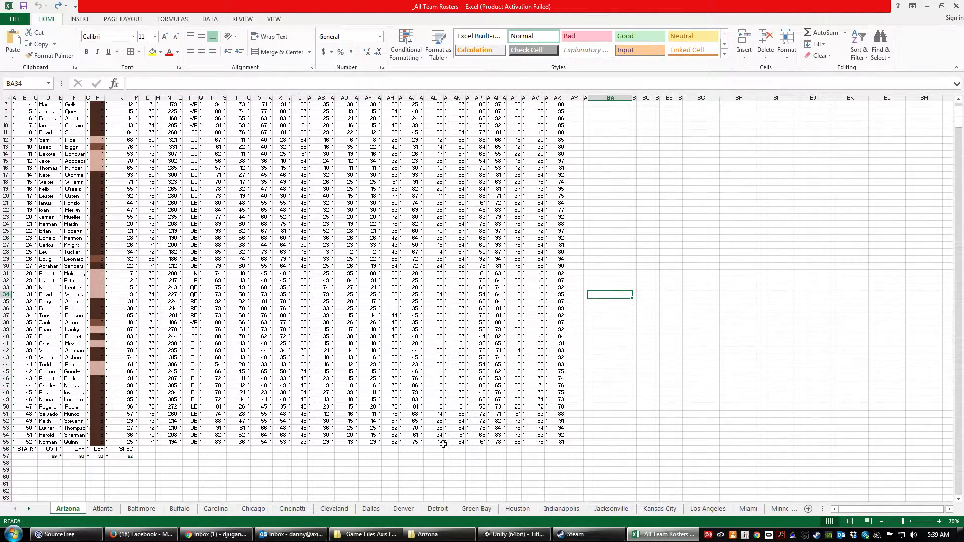
left_click(48, 456)
left_click(75, 456)
left_click(98, 456)
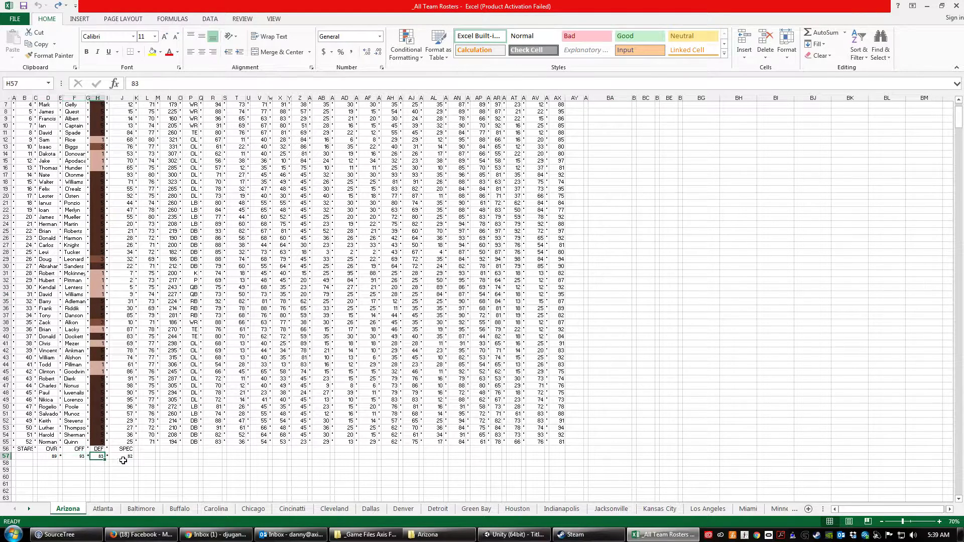
left_click_drag(157, 451, 13, 456)
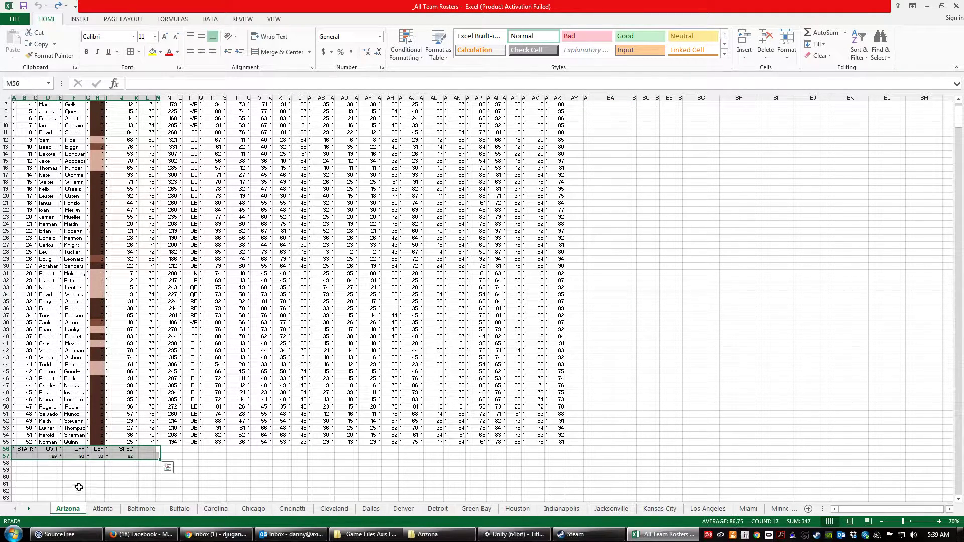
left_click(81, 483)
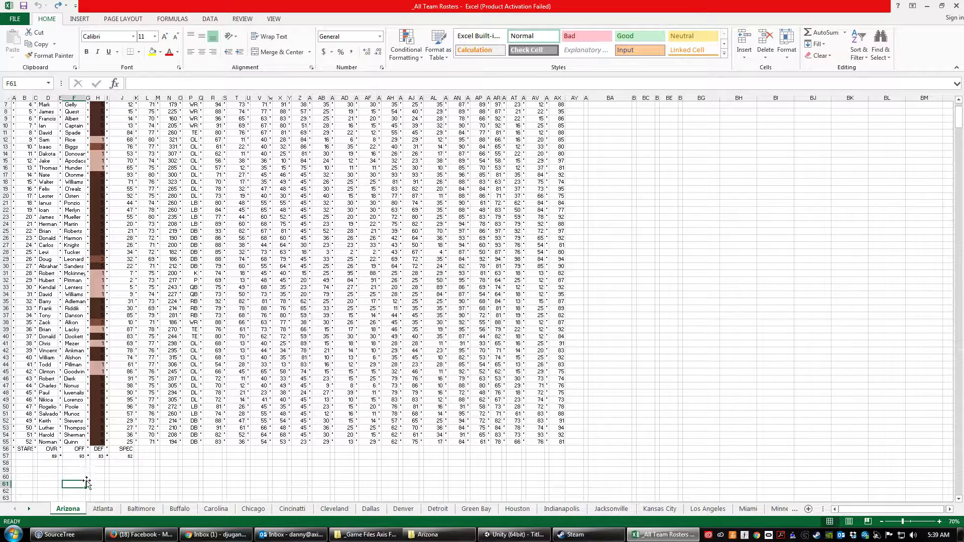
Select the full roster tables on the Atlanta, Baltimore and Buffalo sheets in turn, and return to the Arizona sheet.
left_click(103, 509)
key("ctrl+a")
left_click(44, 419)
left_click(138, 508)
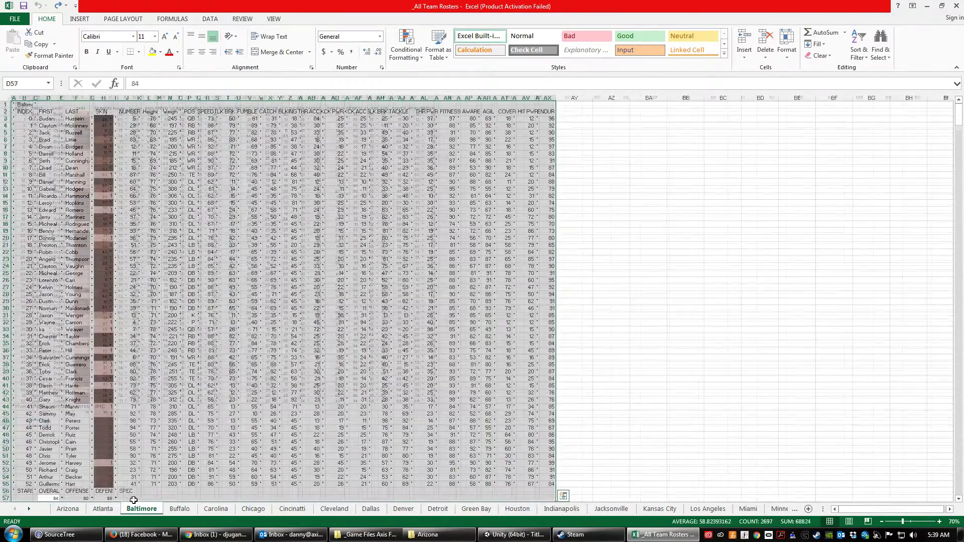
key("ctrl+a")
left_click(179, 509)
key("ctrl+a")
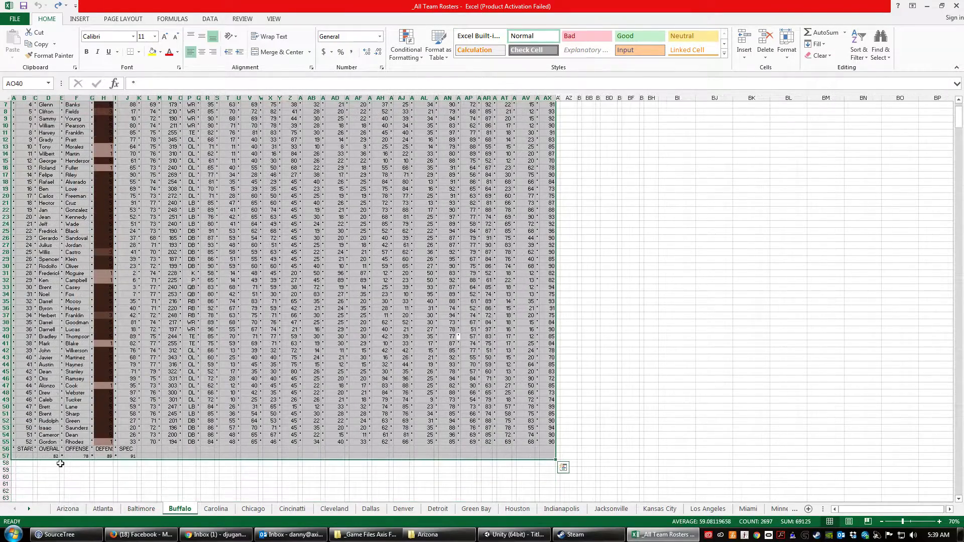
left_click(103, 477)
left_click(68, 509)
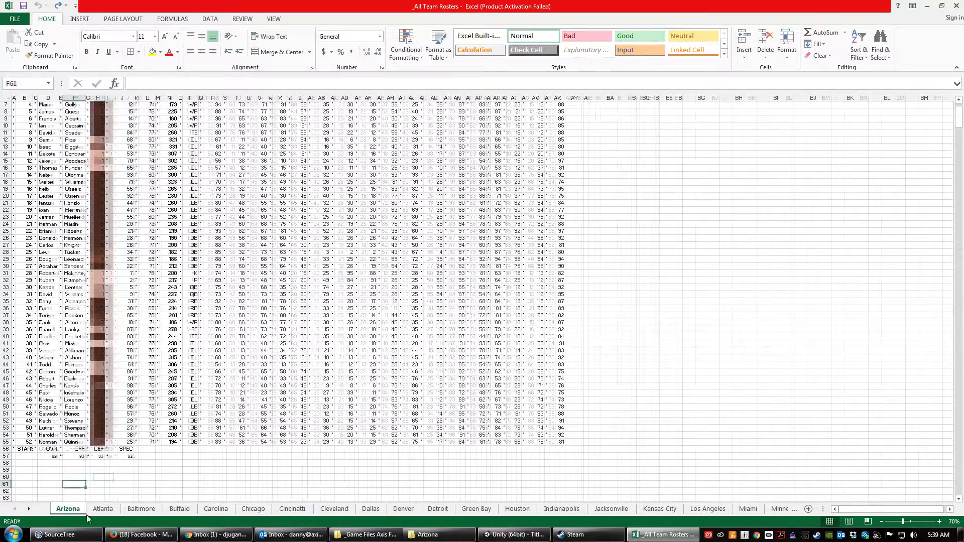
Reopen the Arizona roster text file, highlight the STARS header and rating lines at its end, and close it.
left_click(428, 534)
double_click(622, 122)
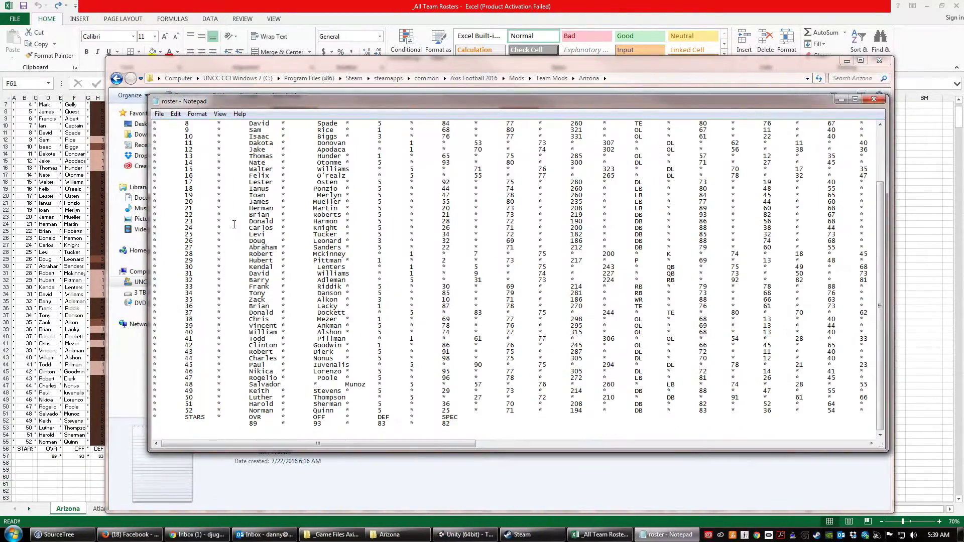
left_click_drag(476, 424, 153, 417)
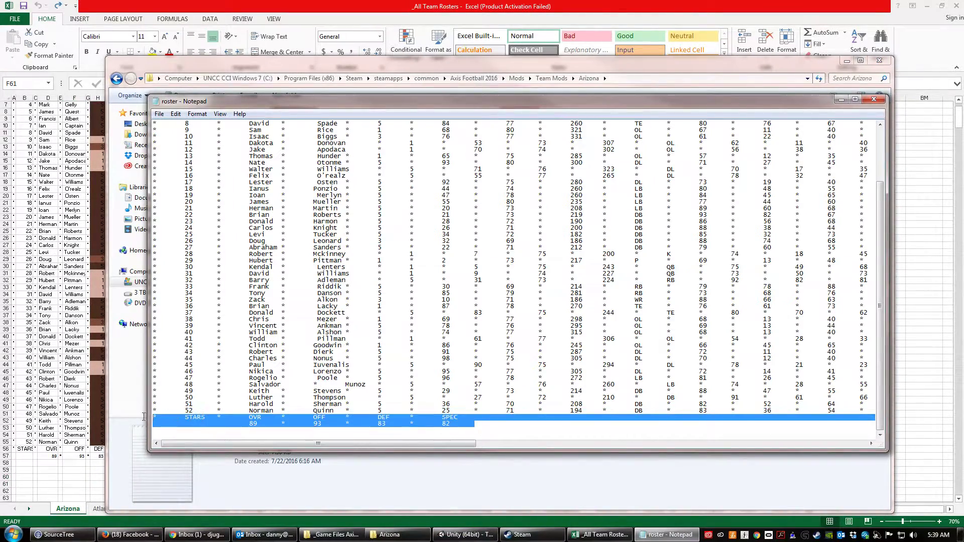
left_click(482, 426)
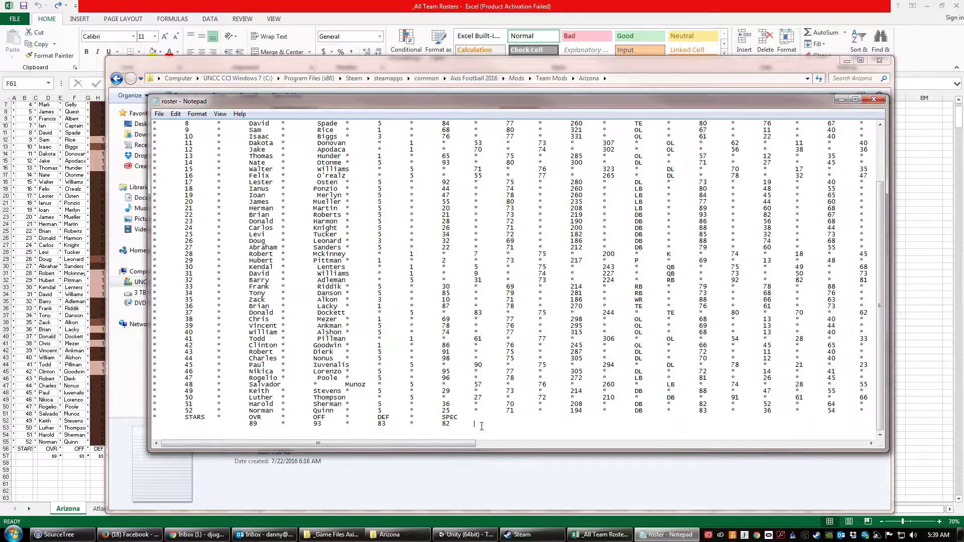
left_click(873, 98)
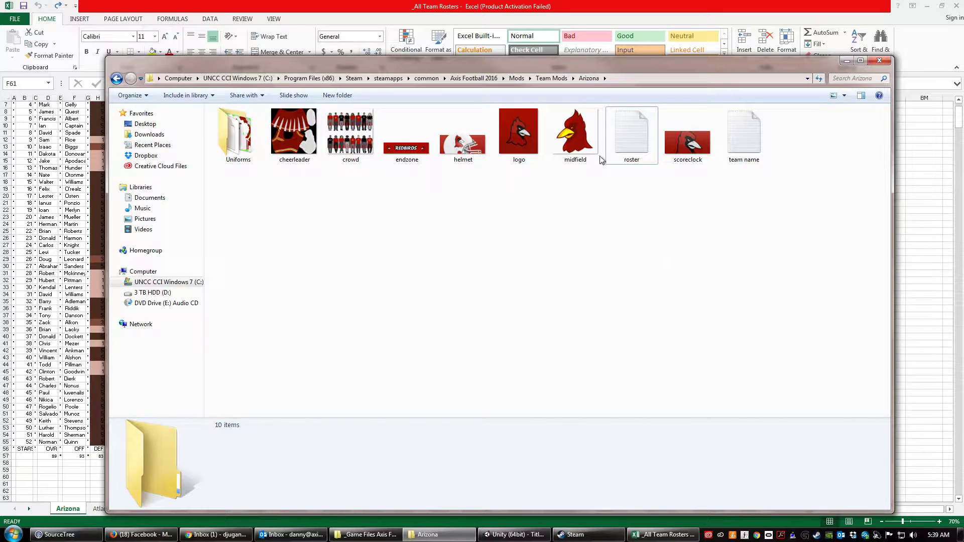
Bring the _All Team Rosters workbook back to the front and switch to Unity with the Axis Football title screen.
left_click(522, 7)
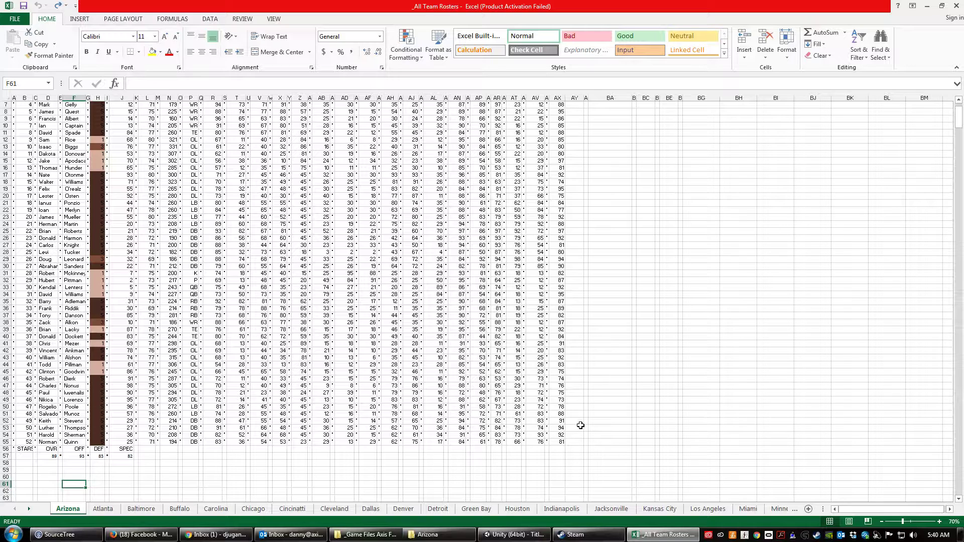
left_click(500, 534)
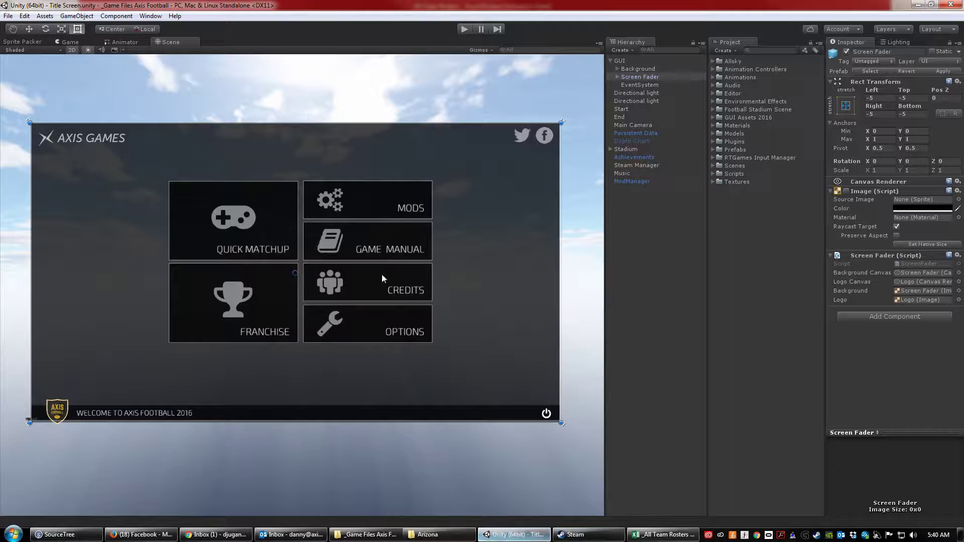